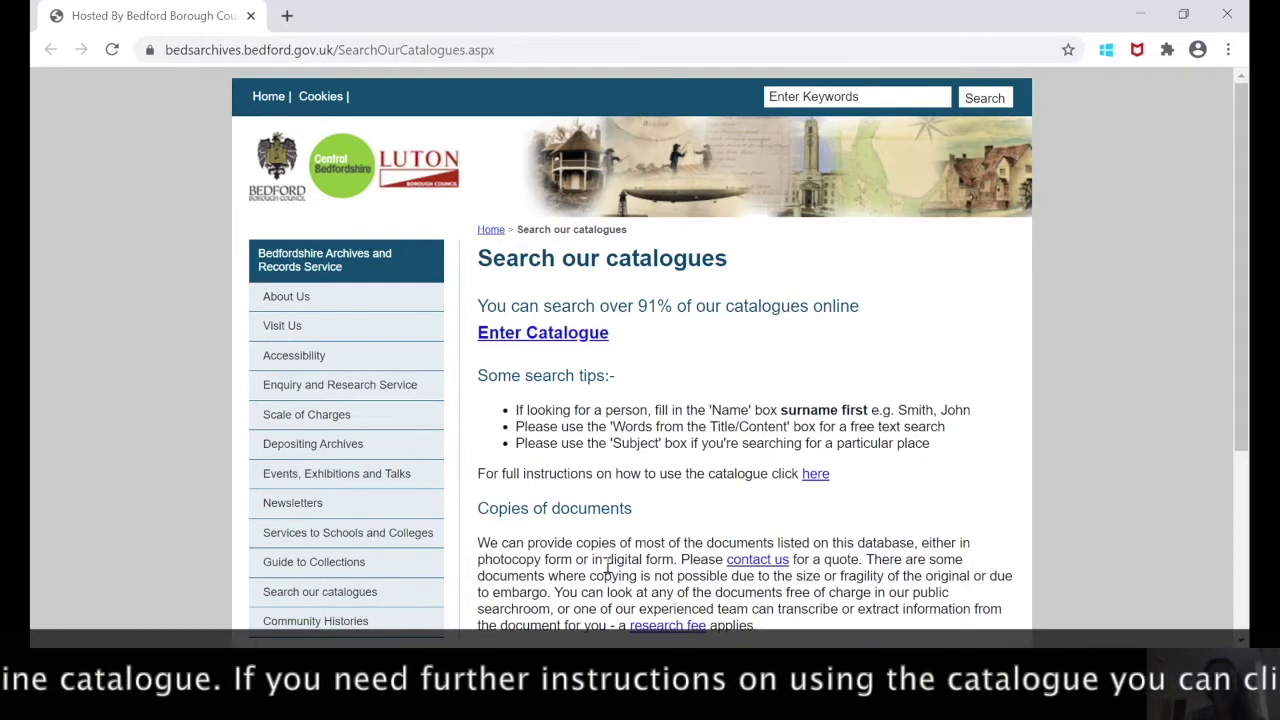
Step: Open the Help Files PDF with the detailed online catalogue instructions
{"action": "left_click", "coordinate": [816, 475]}
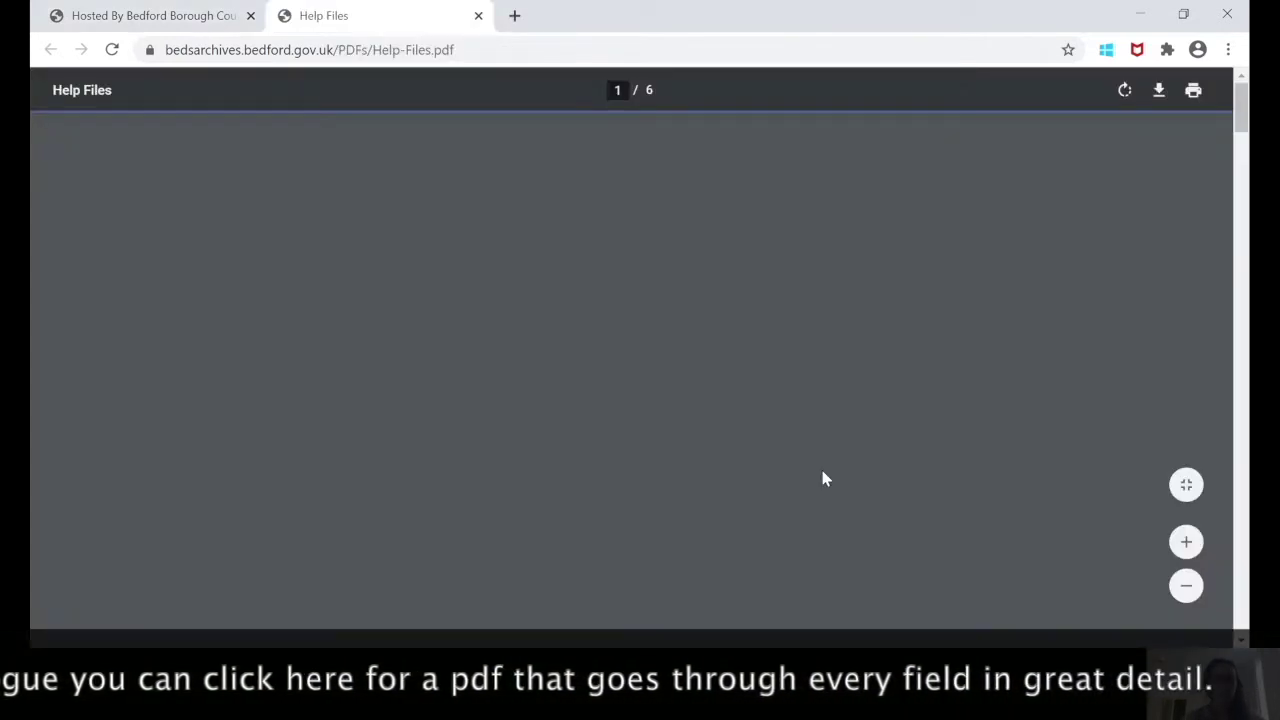
Step: Scroll the help guide down to the section explaining the search fields and binoculars lookup
{"action": "scroll", "coordinate": [754, 400], "scroll_direction": "down", "scroll_amount": 1}
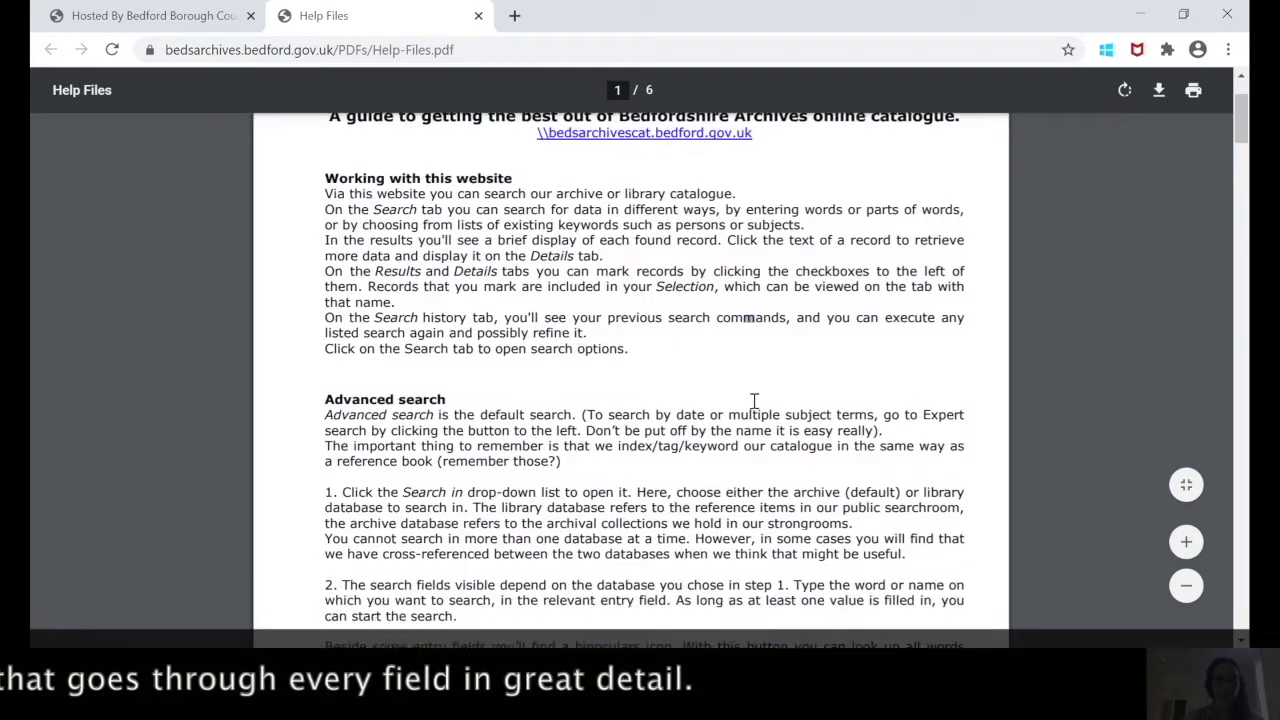
{"action": "scroll", "coordinate": [754, 400], "scroll_direction": "down", "scroll_amount": 5}
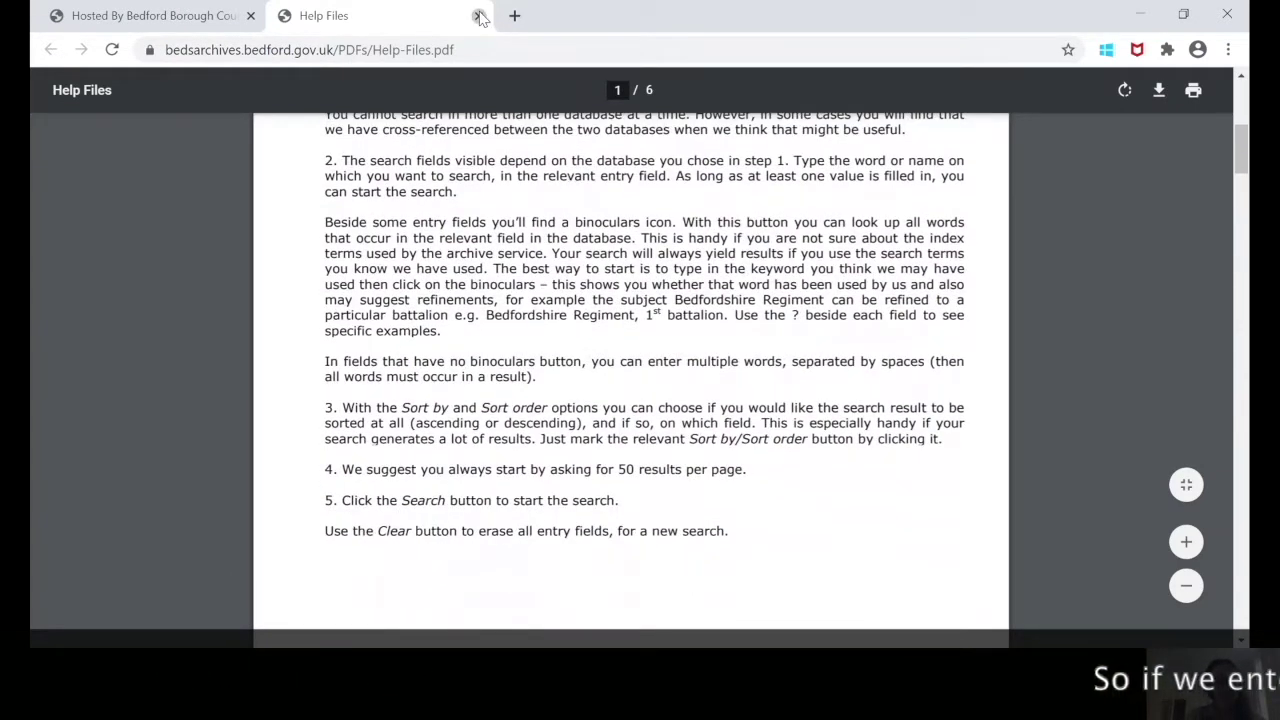
Step: Close the Help Files tab, enter the archives catalogue and open its Advanced search form
{"action": "left_click", "coordinate": [480, 16]}
{"action": "left_click", "coordinate": [561, 348]}
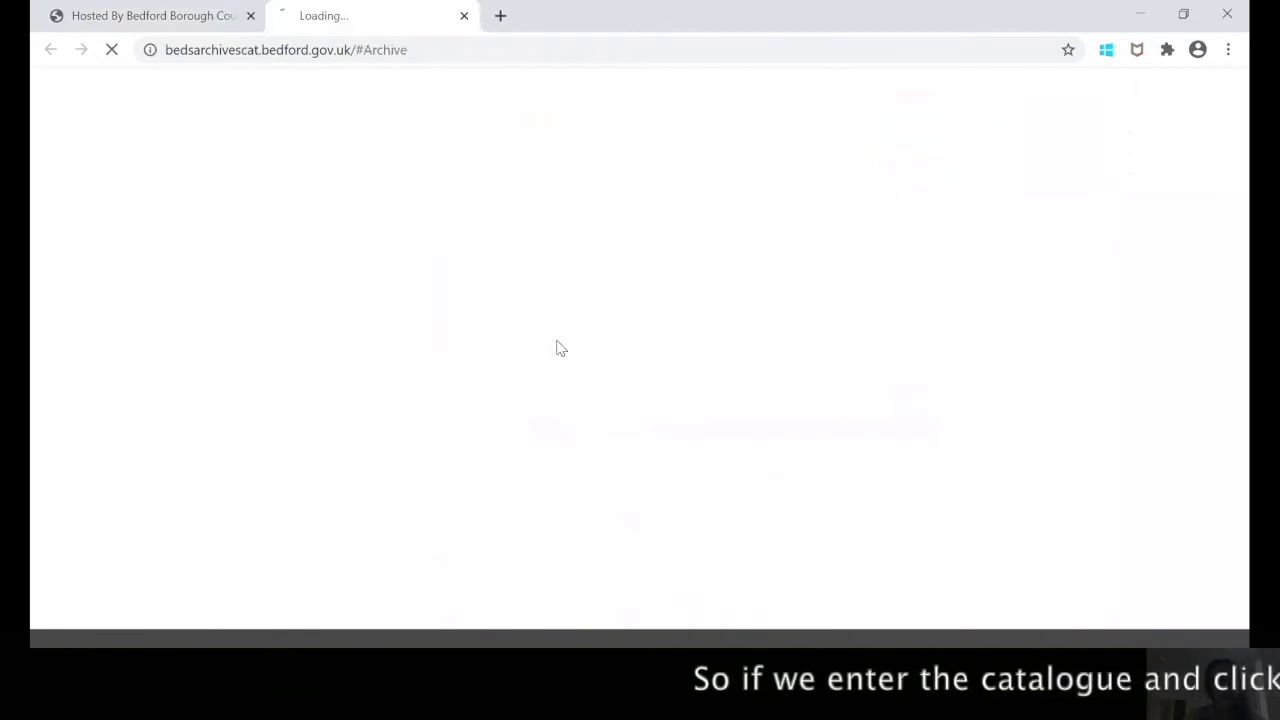
{"action": "left_click", "coordinate": [415, 236]}
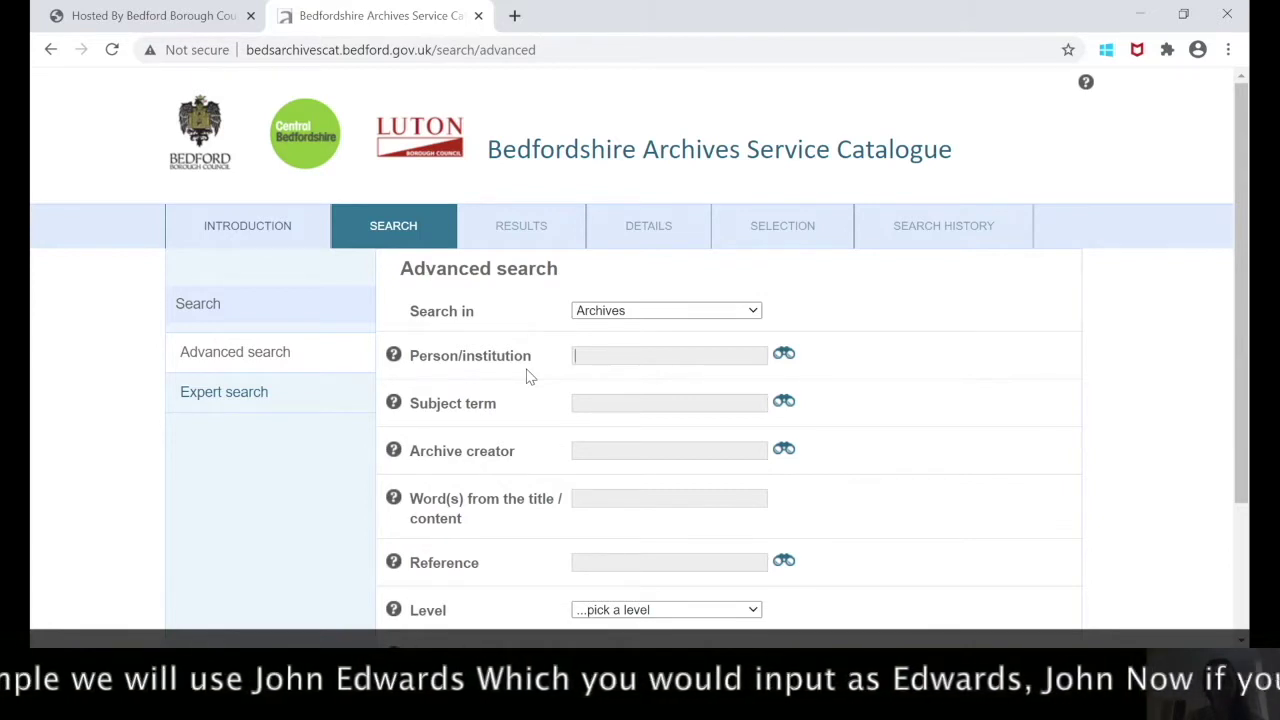
Step: Enter 'Edwards, John' in Person/institution, then trim it to just 'Edwards,'
{"action": "type", "text": "Edwards, John"}
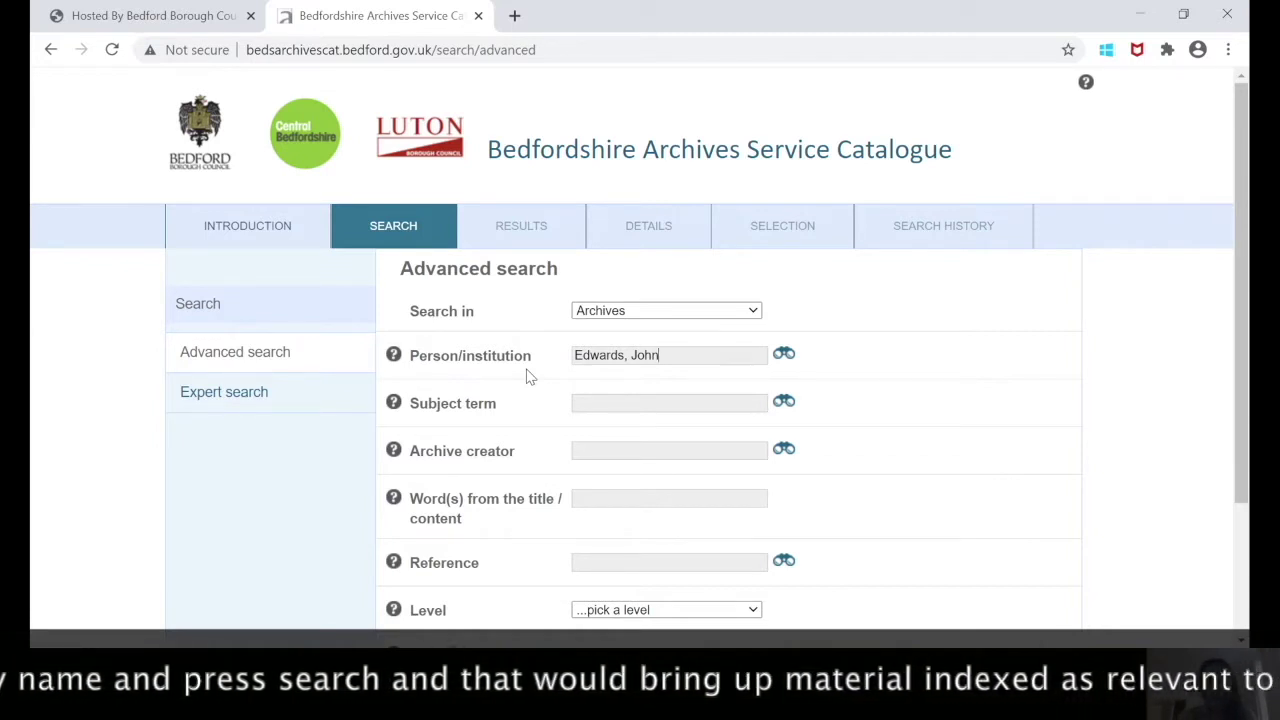
{"action": "key", "text": "BackSpace"}
{"action": "key", "text": "BackSpace"}
{"action": "key", "text": "BackSpace"}
{"action": "key", "text": "BackSpace"}
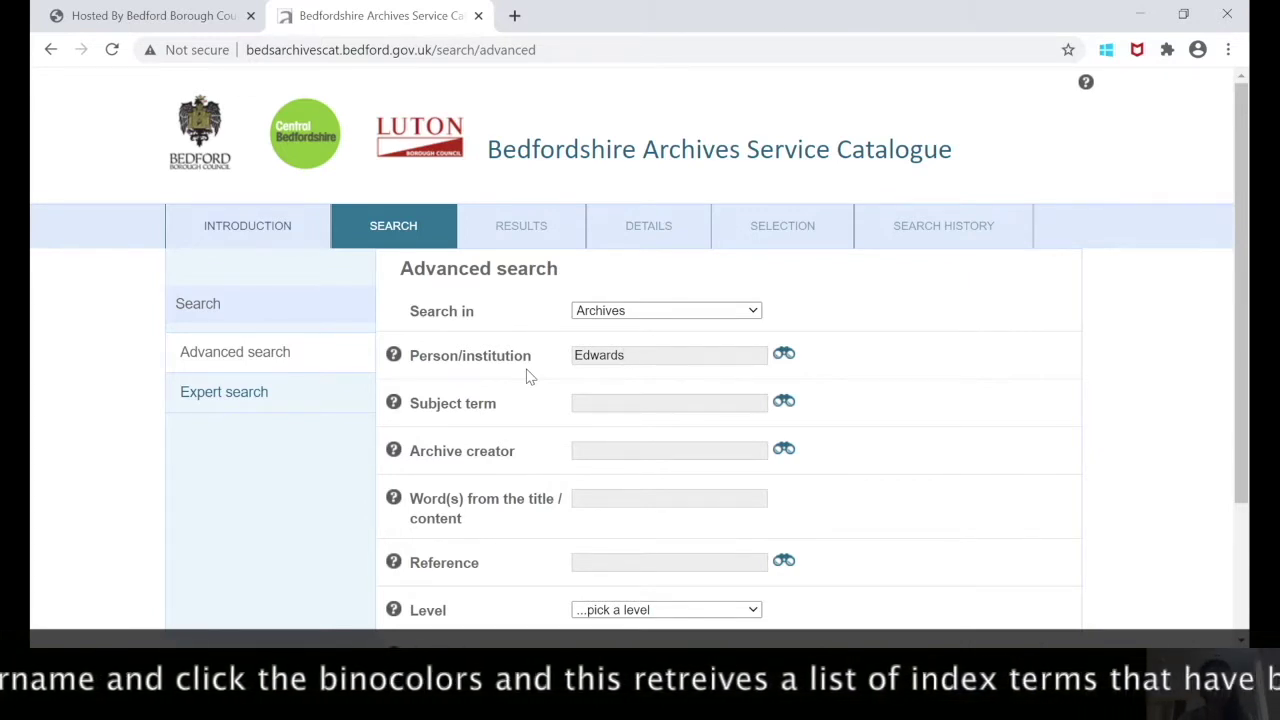
{"action": "type", "text": ","}
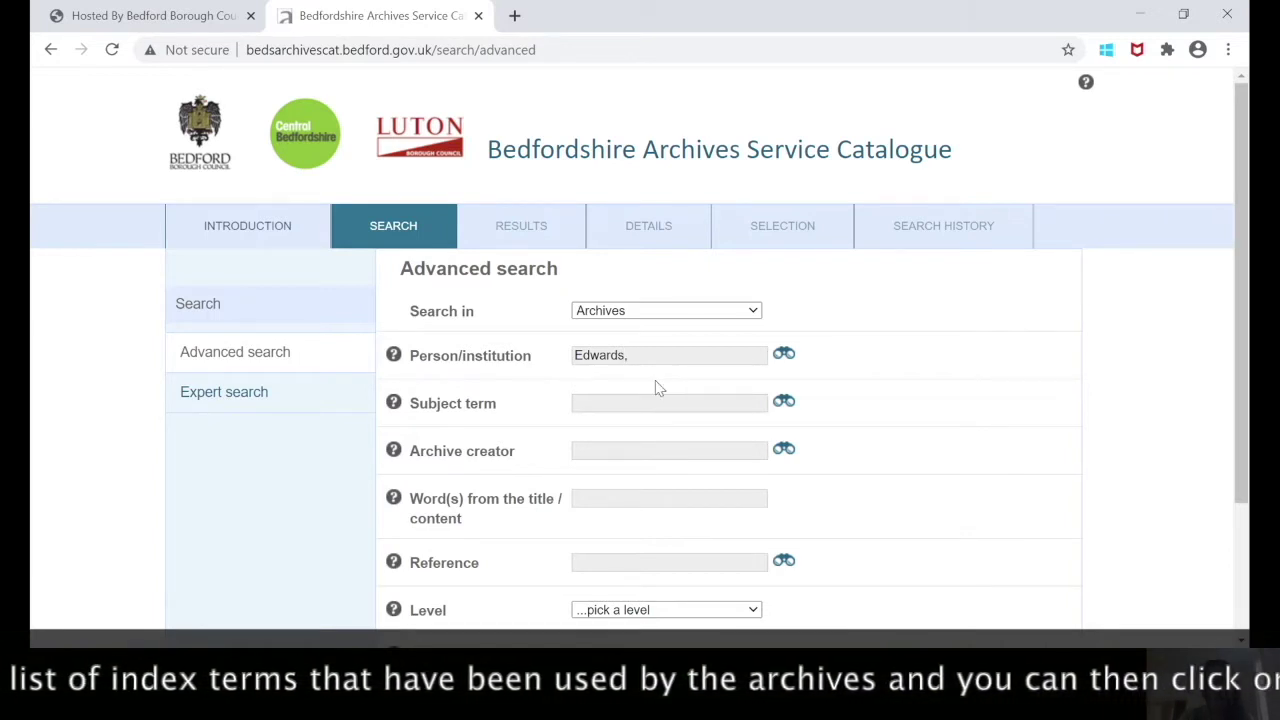
{"action": "left_click", "coordinate": [784, 356]}
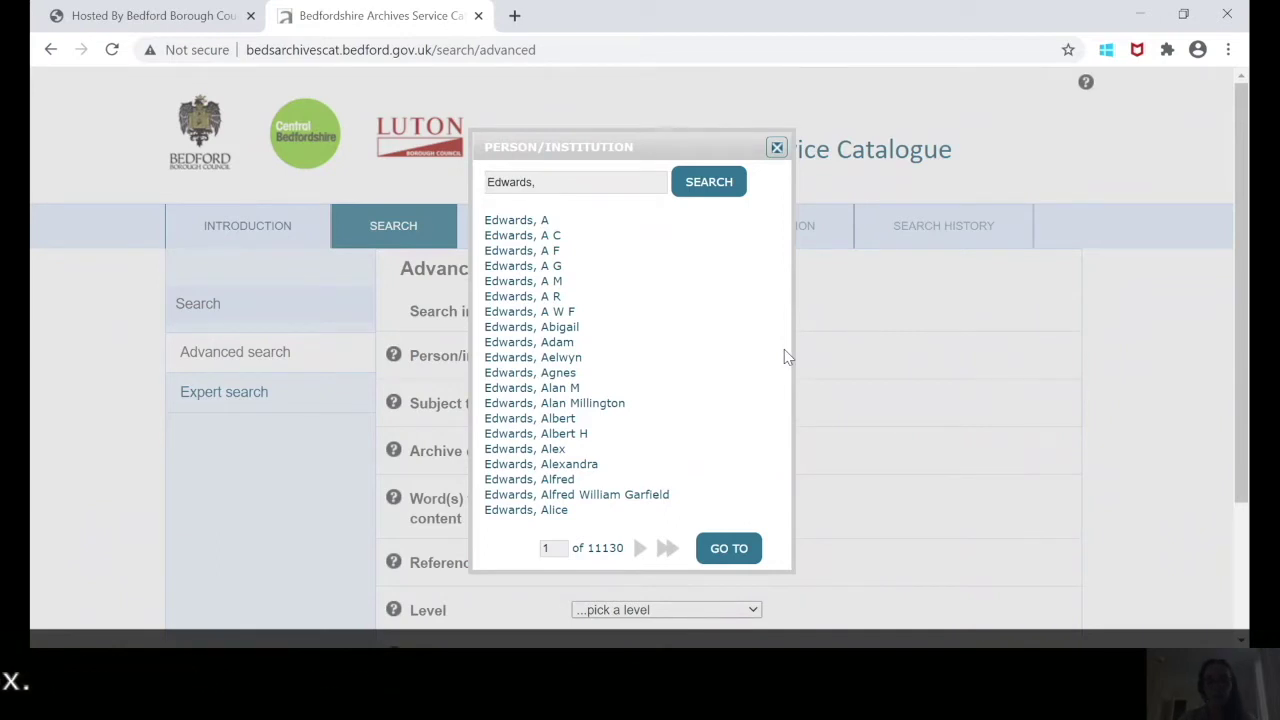
{"action": "left_click", "coordinate": [549, 452]}
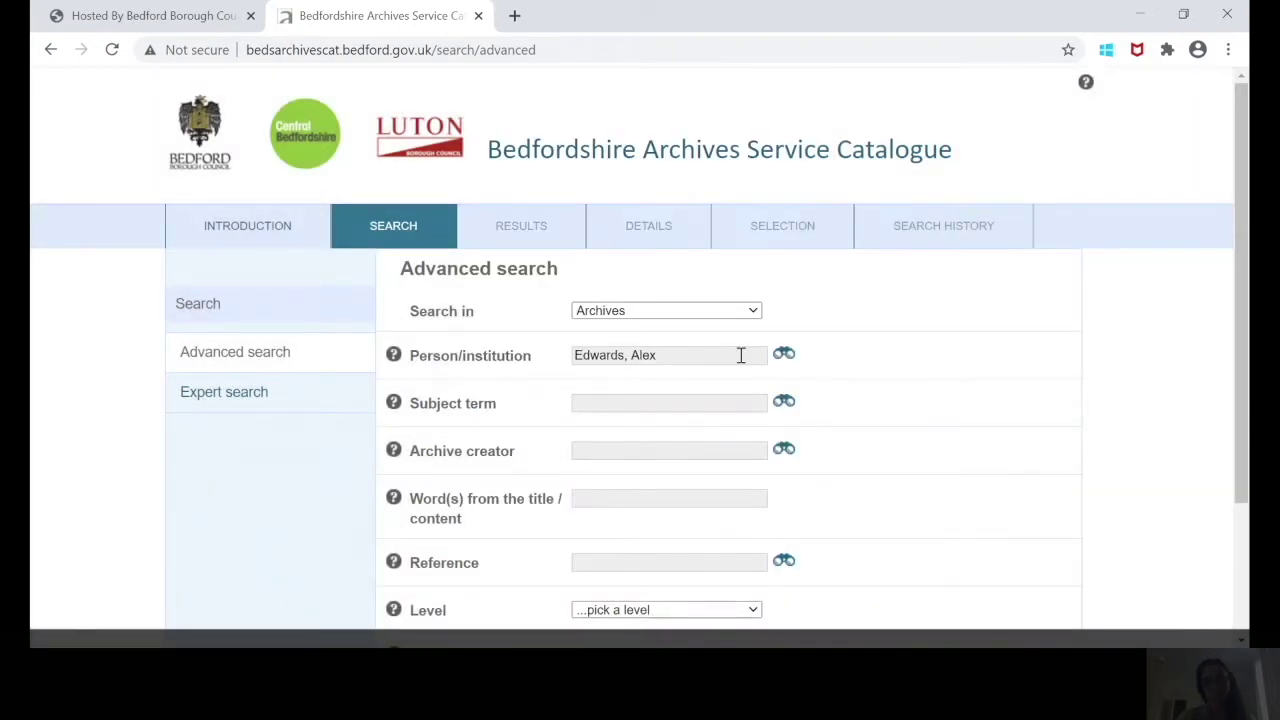
{"action": "left_click_drag", "start_coordinate": [718, 358], "coordinate": [636, 366]}
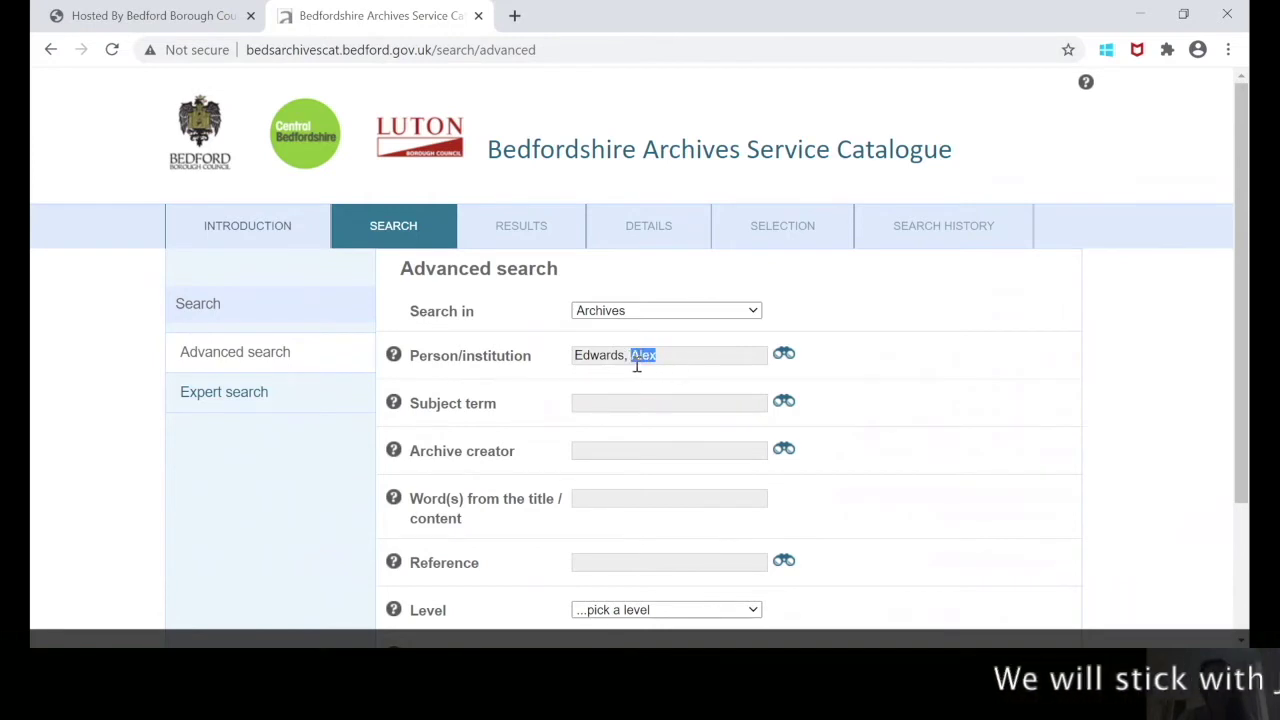
{"action": "type", "text": "Jo"}
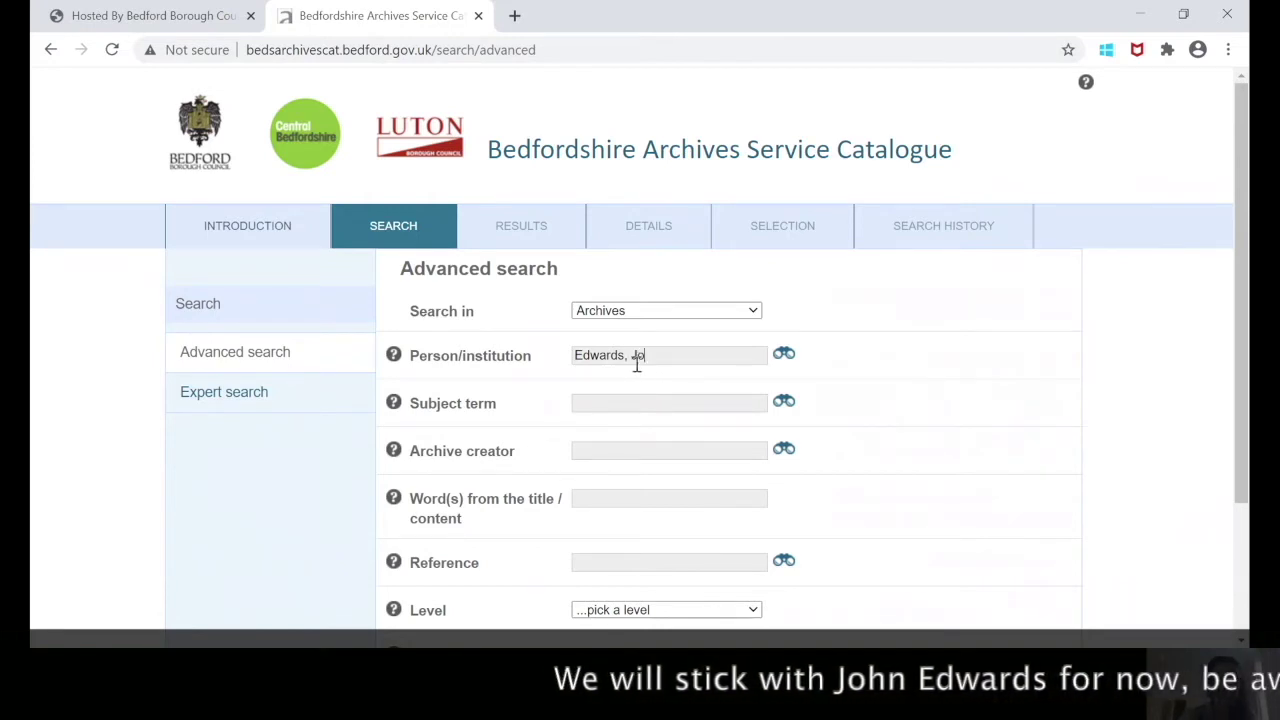
{"action": "type", "text": "hn"}
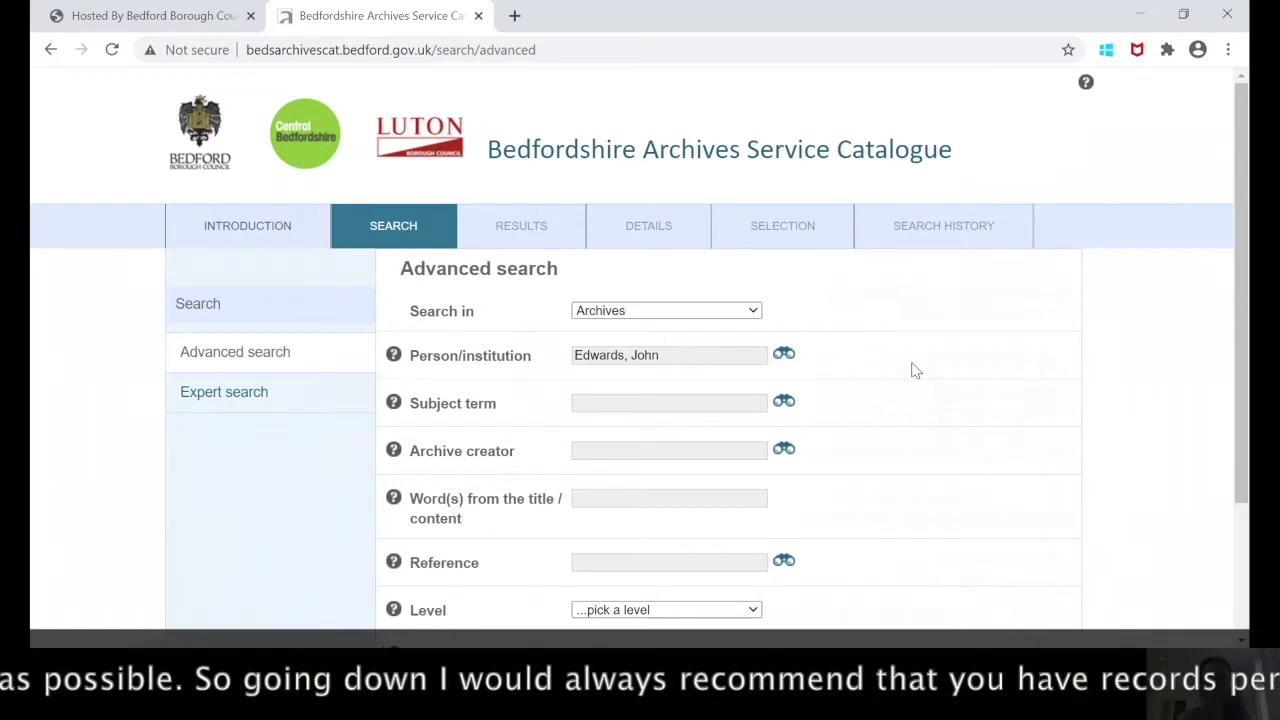
{"action": "left_click_drag", "start_coordinate": [1240, 300], "coordinate": [1246, 437]}
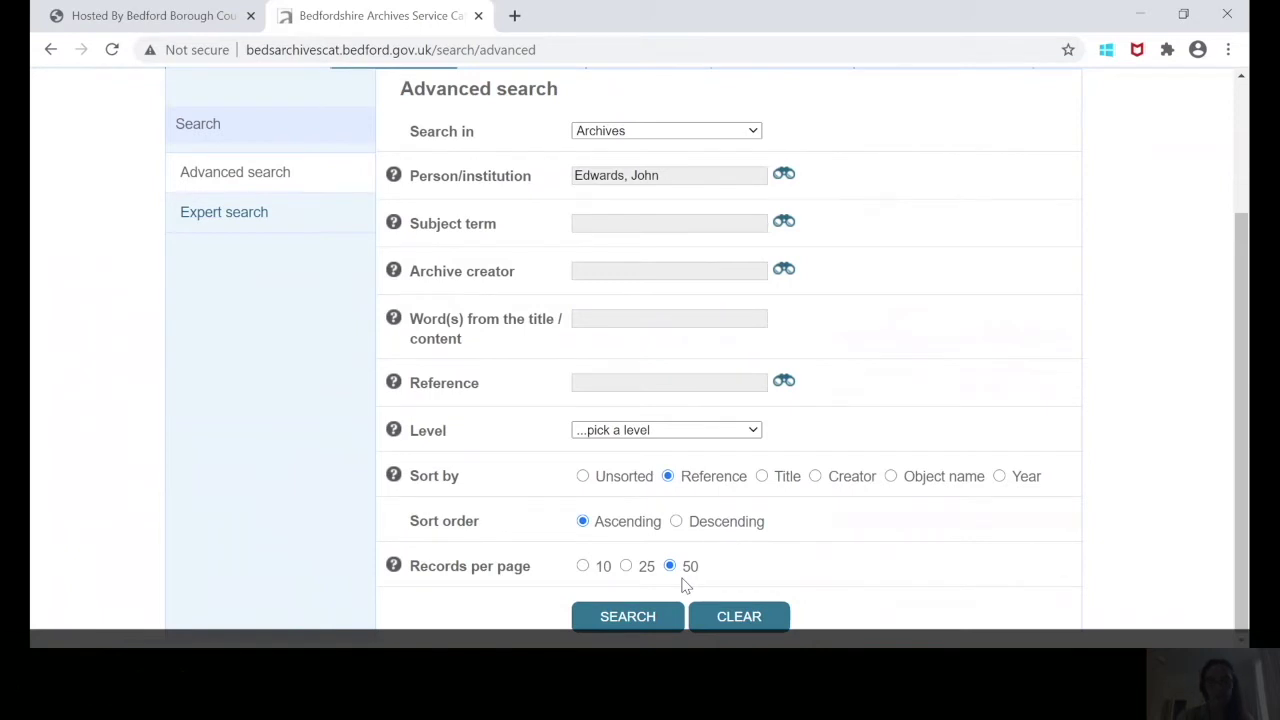
{"action": "left_click", "coordinate": [628, 622]}
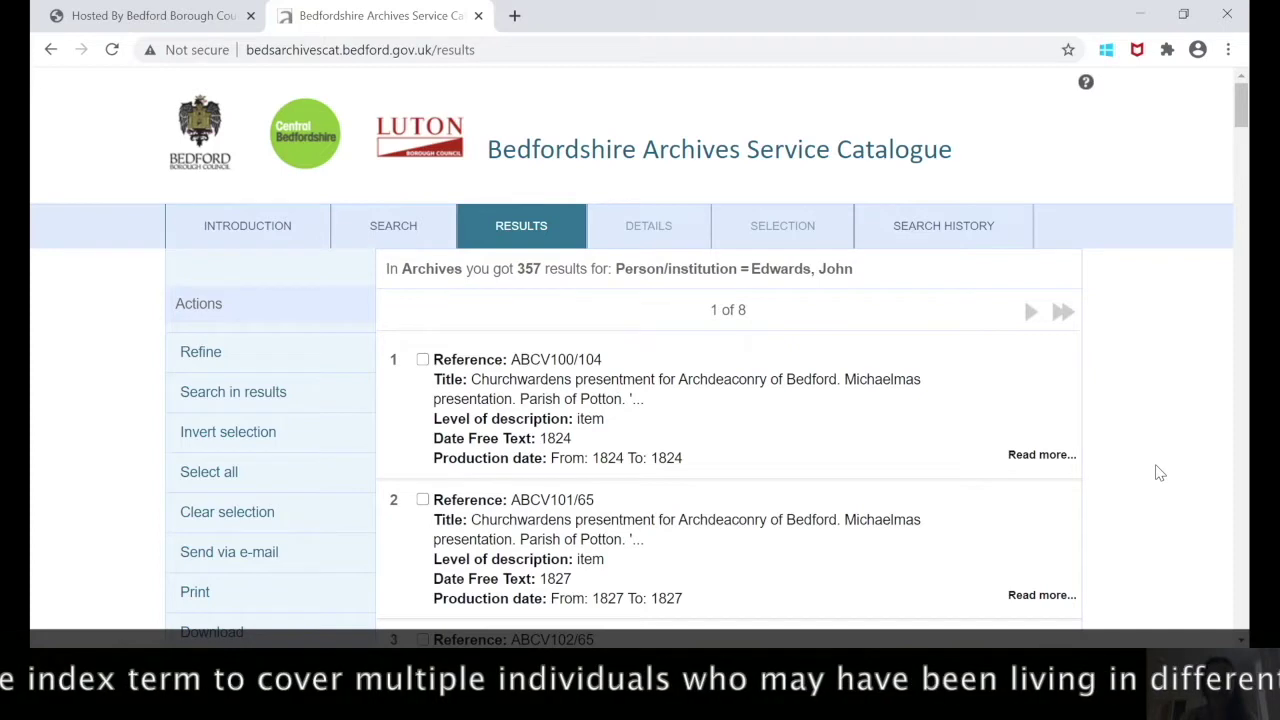
Step: Scroll through the Edwards, John results to about result 20, then back to the top
{"action": "scroll", "coordinate": [1159, 473], "scroll_direction": "down", "scroll_amount": 1}
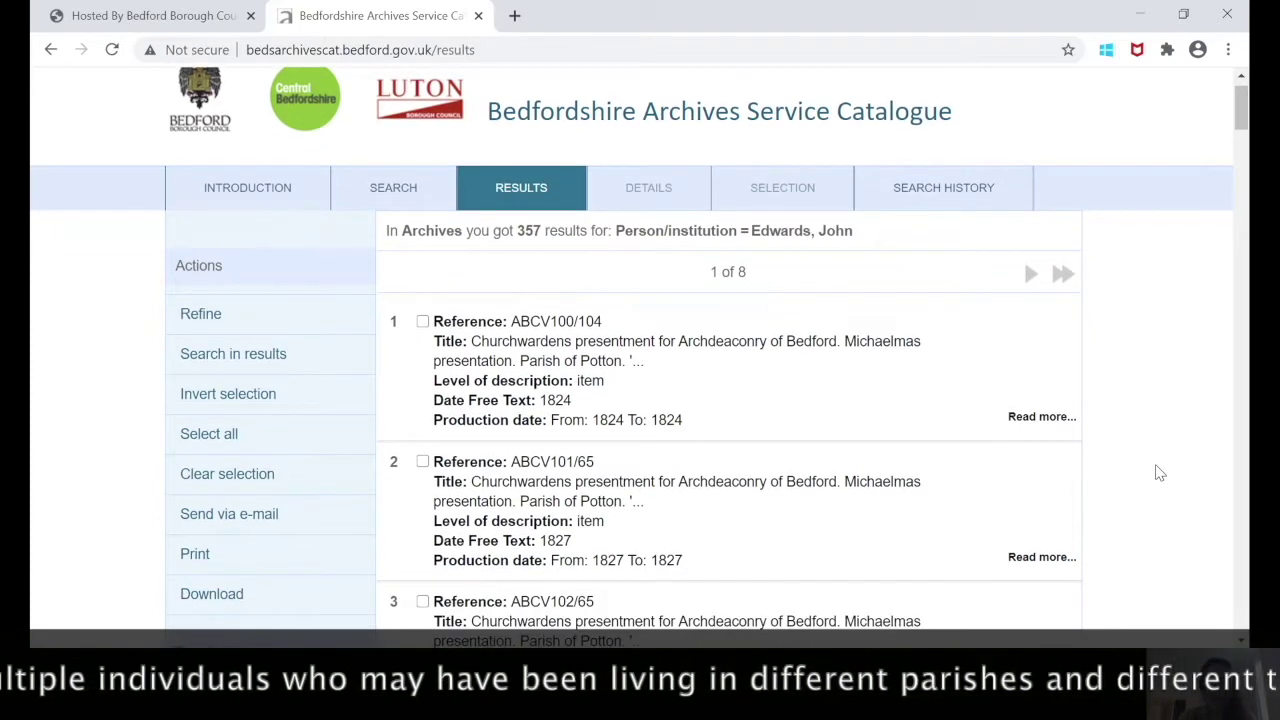
{"action": "scroll", "coordinate": [1159, 473], "scroll_direction": "down", "scroll_amount": 1}
{"action": "scroll", "coordinate": [1159, 473], "scroll_direction": "down", "scroll_amount": 8}
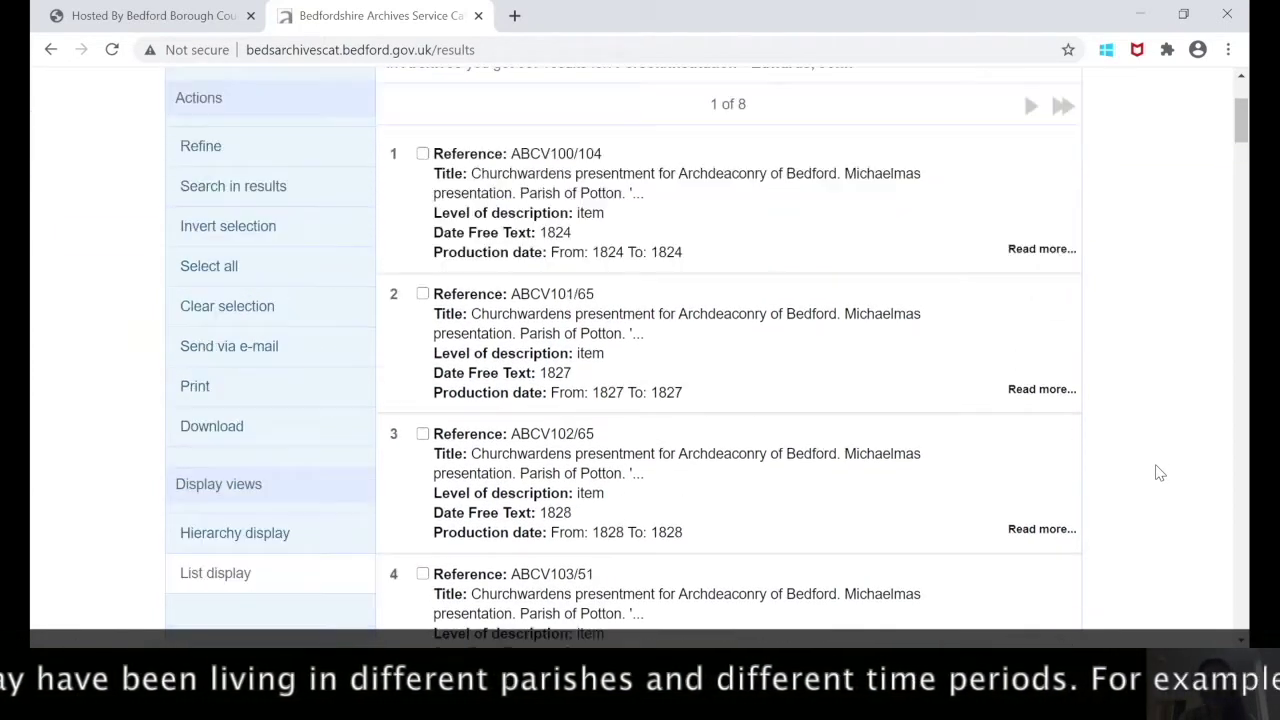
{"action": "scroll", "coordinate": [1159, 473], "scroll_direction": "down", "scroll_amount": 12}
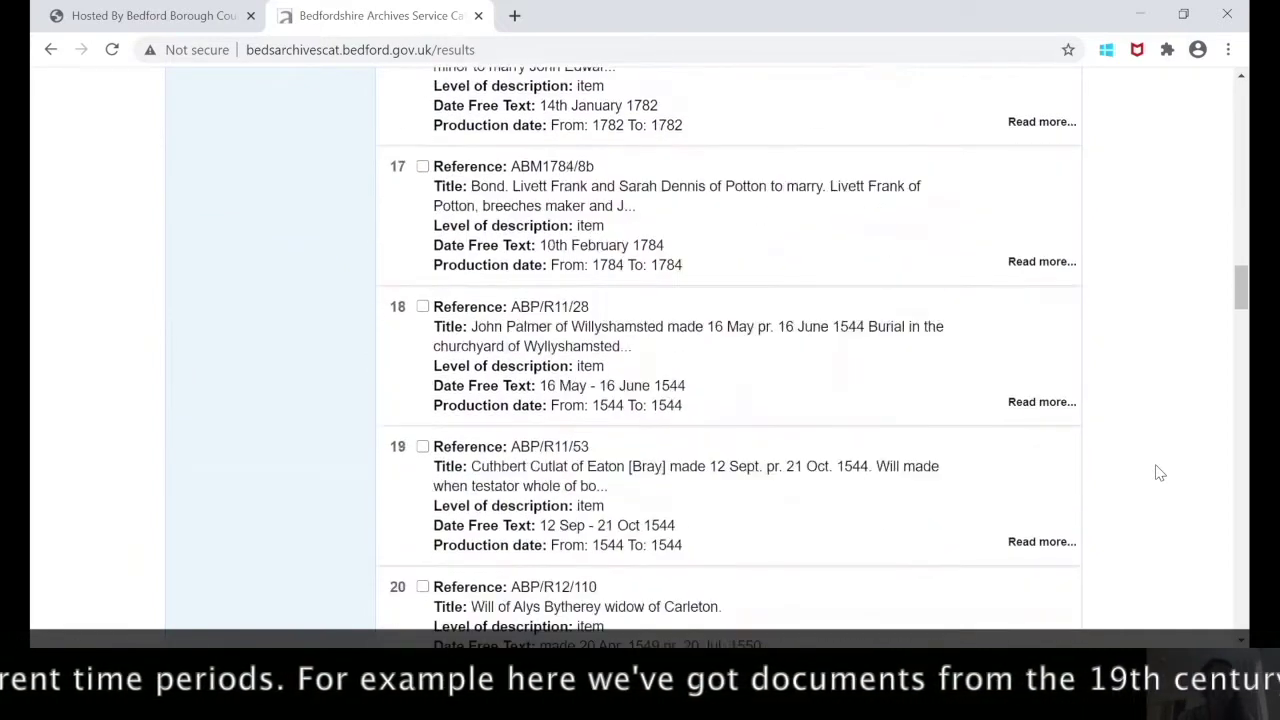
{"action": "scroll", "coordinate": [1159, 473], "scroll_direction": "down", "scroll_amount": 2}
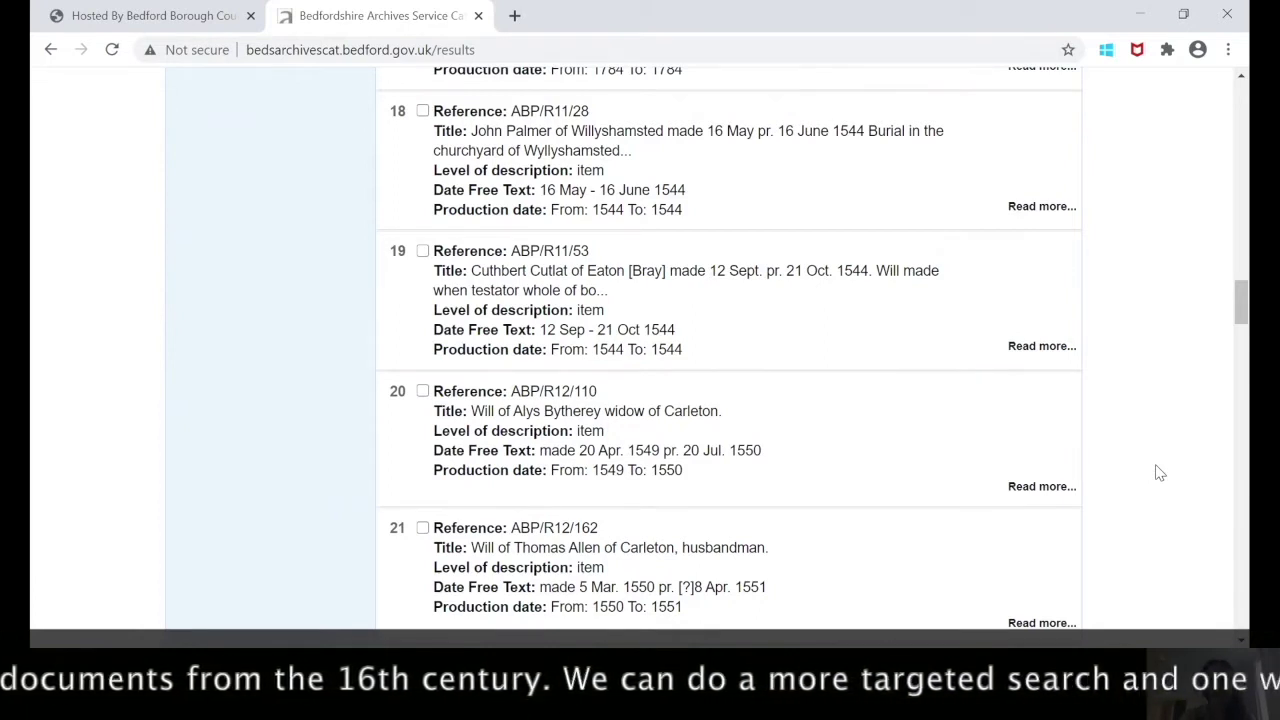
{"action": "scroll", "coordinate": [1158, 473], "scroll_direction": "up", "scroll_amount": 1}
{"action": "scroll", "coordinate": [1158, 473], "scroll_direction": "up", "scroll_amount": 1}
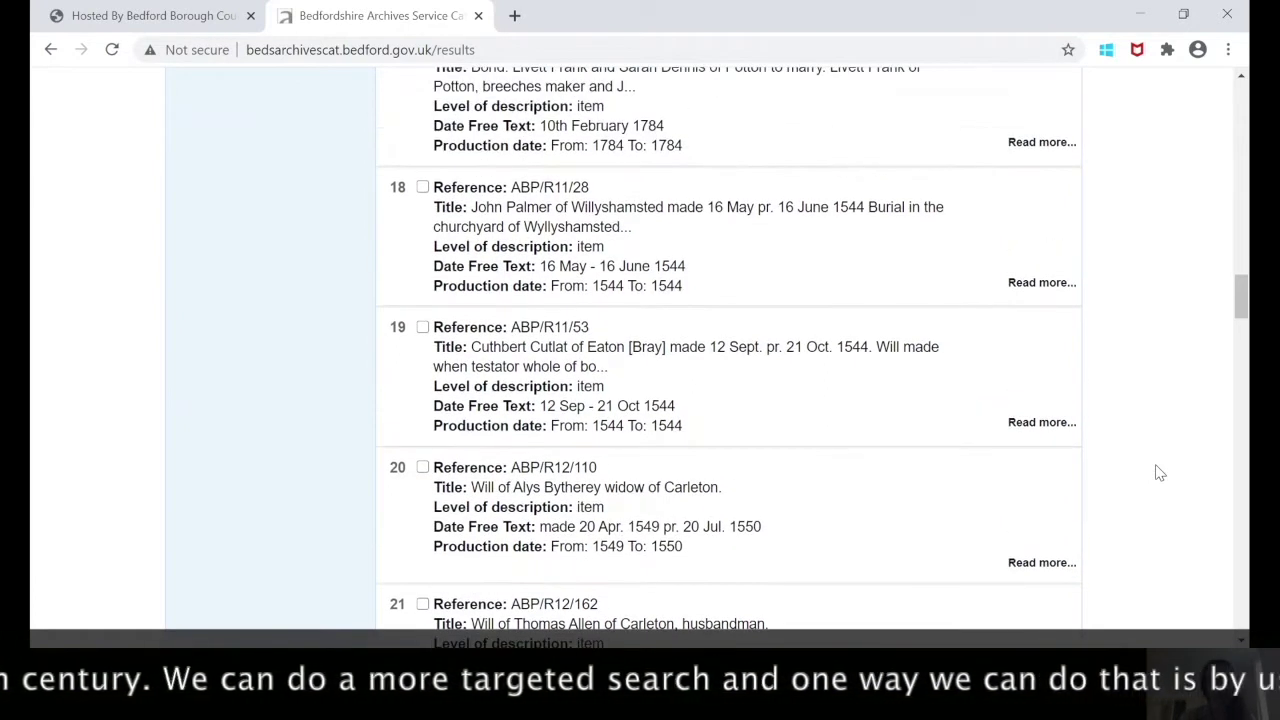
{"action": "scroll", "coordinate": [1158, 473], "scroll_direction": "up", "scroll_amount": 2}
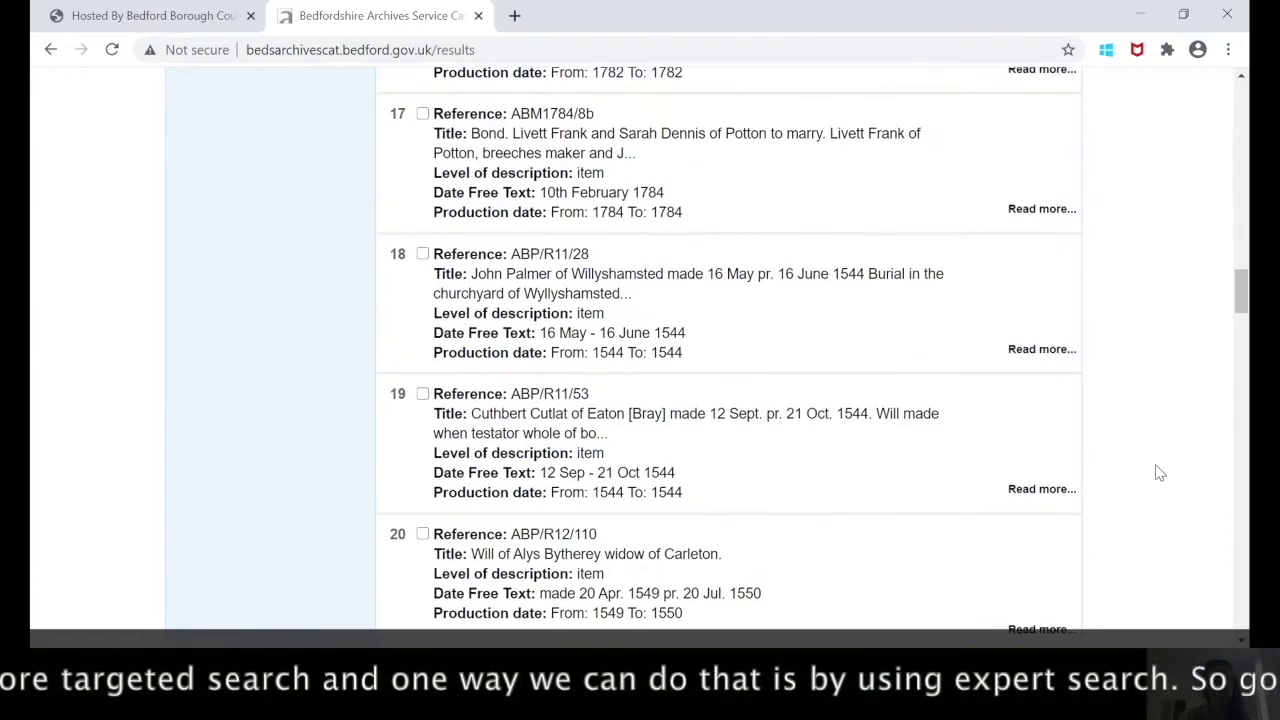
{"action": "scroll", "coordinate": [1158, 473], "scroll_direction": "up", "scroll_amount": 15}
{"action": "scroll", "coordinate": [1158, 473], "scroll_direction": "up", "scroll_amount": 10}
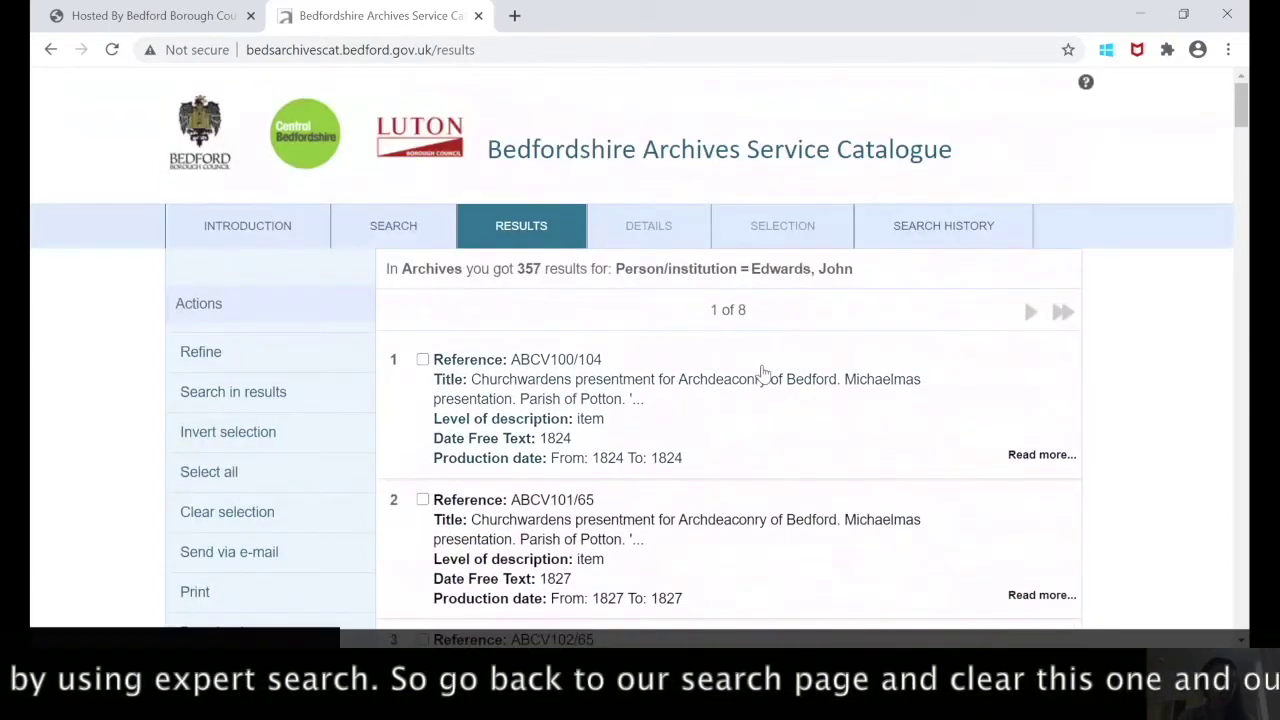
Step: Return to the search form, clear the old entries, and switch to Expert search
{"action": "left_click", "coordinate": [414, 222]}
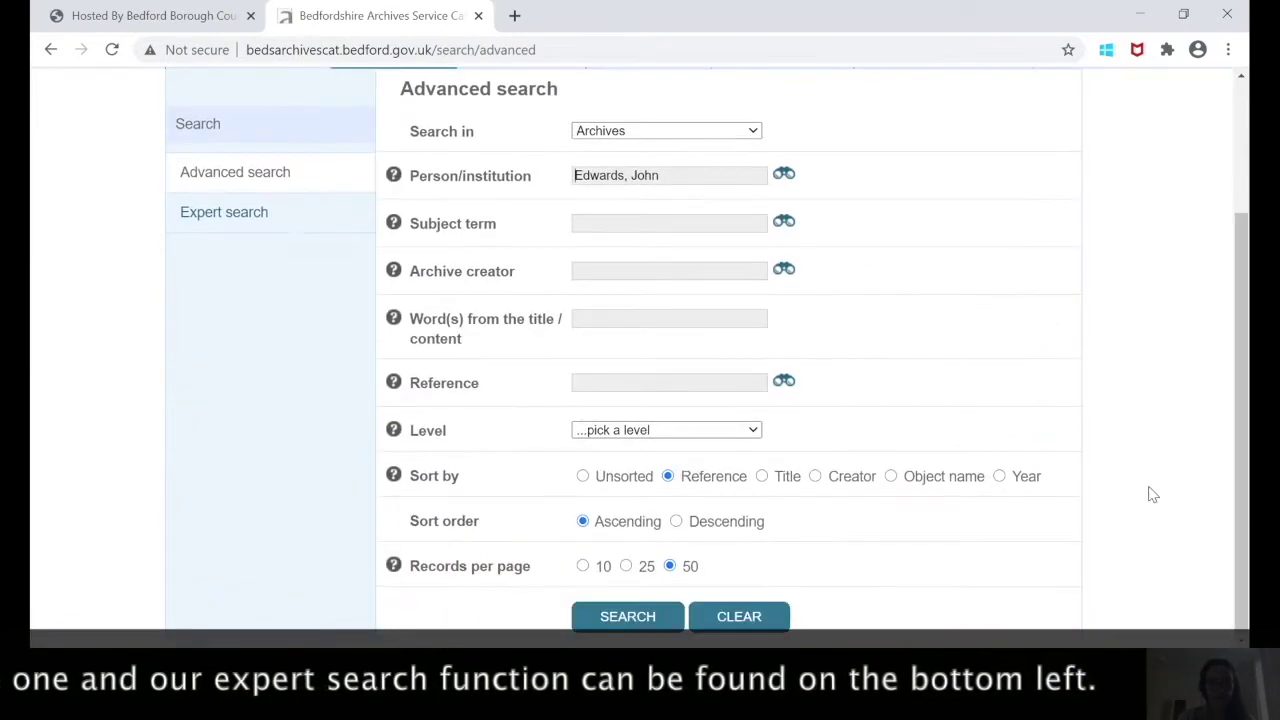
{"action": "left_click", "coordinate": [738, 616]}
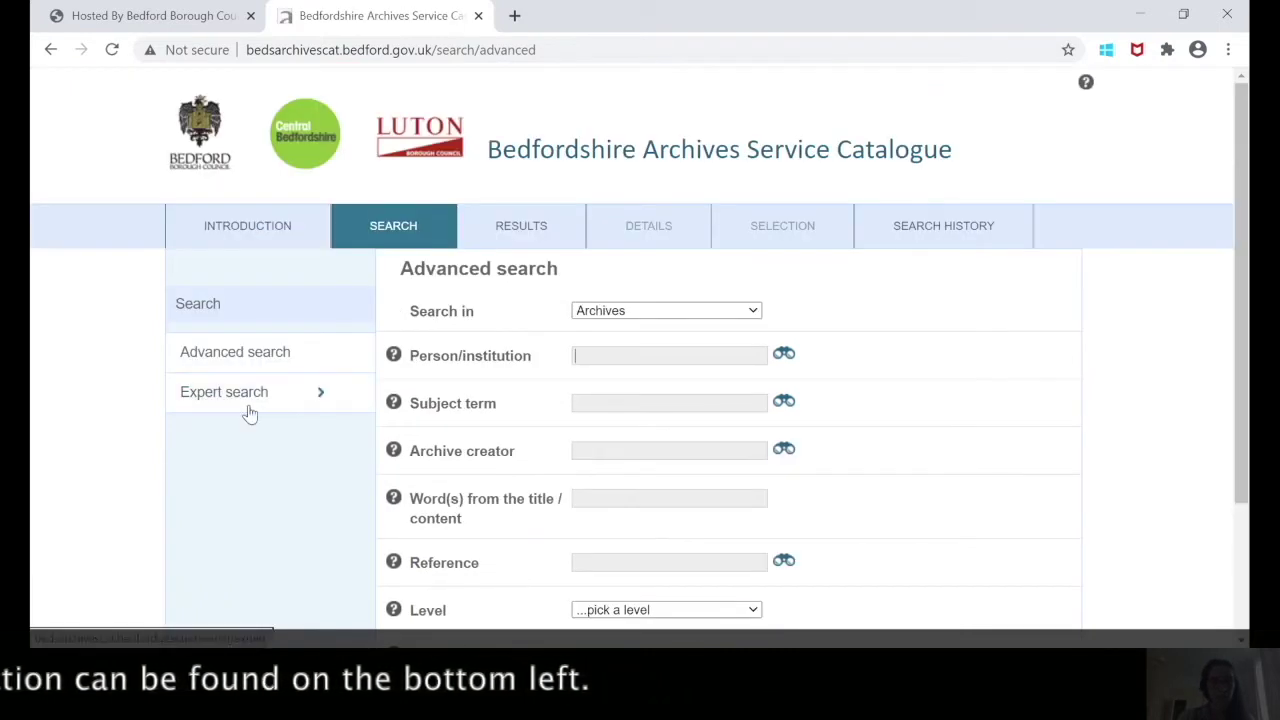
{"action": "left_click", "coordinate": [250, 413]}
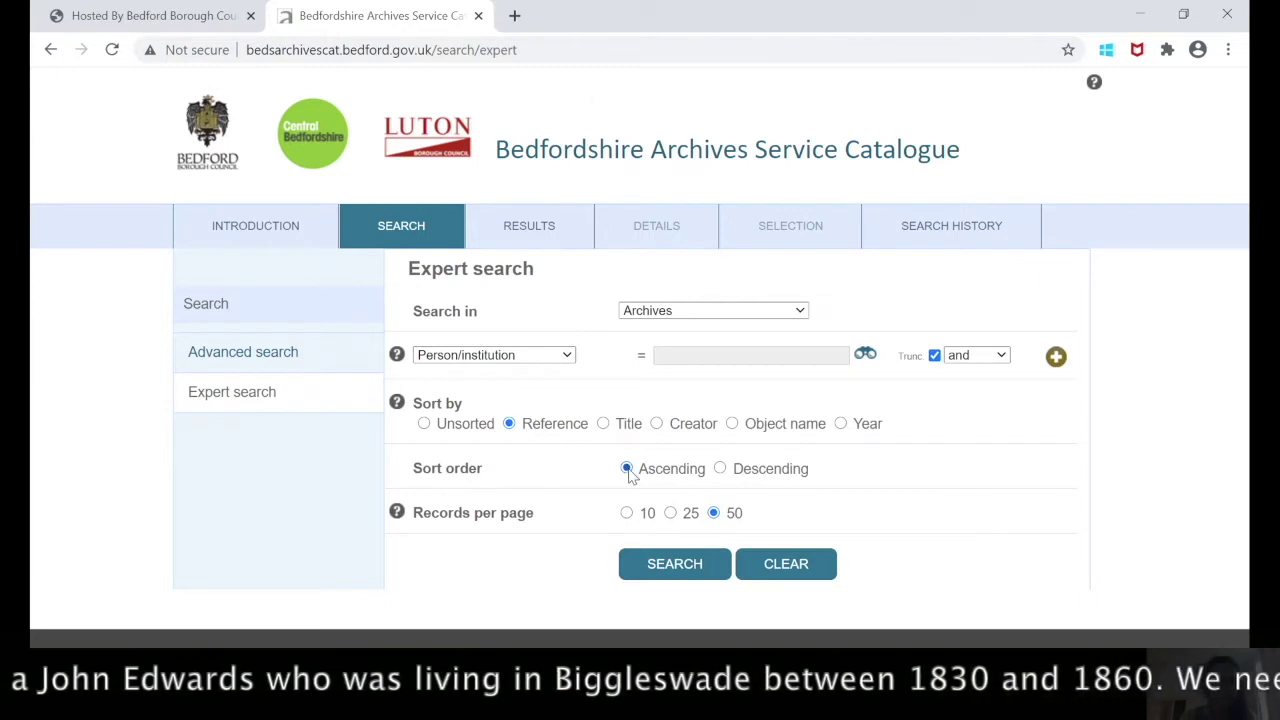
Step: Type 'Edwards, John' into the Expert search's Person/institution value box
{"action": "type", "text": "Edwa"}
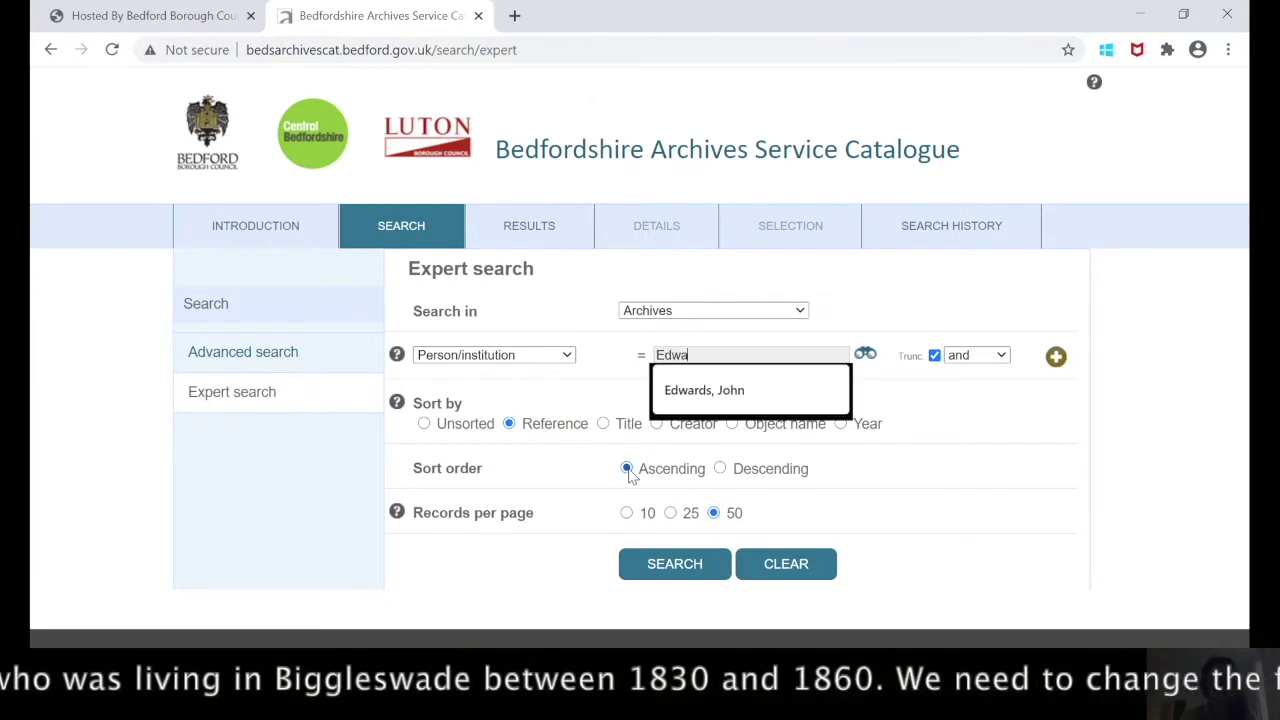
{"action": "type", "text": "rds, John"}
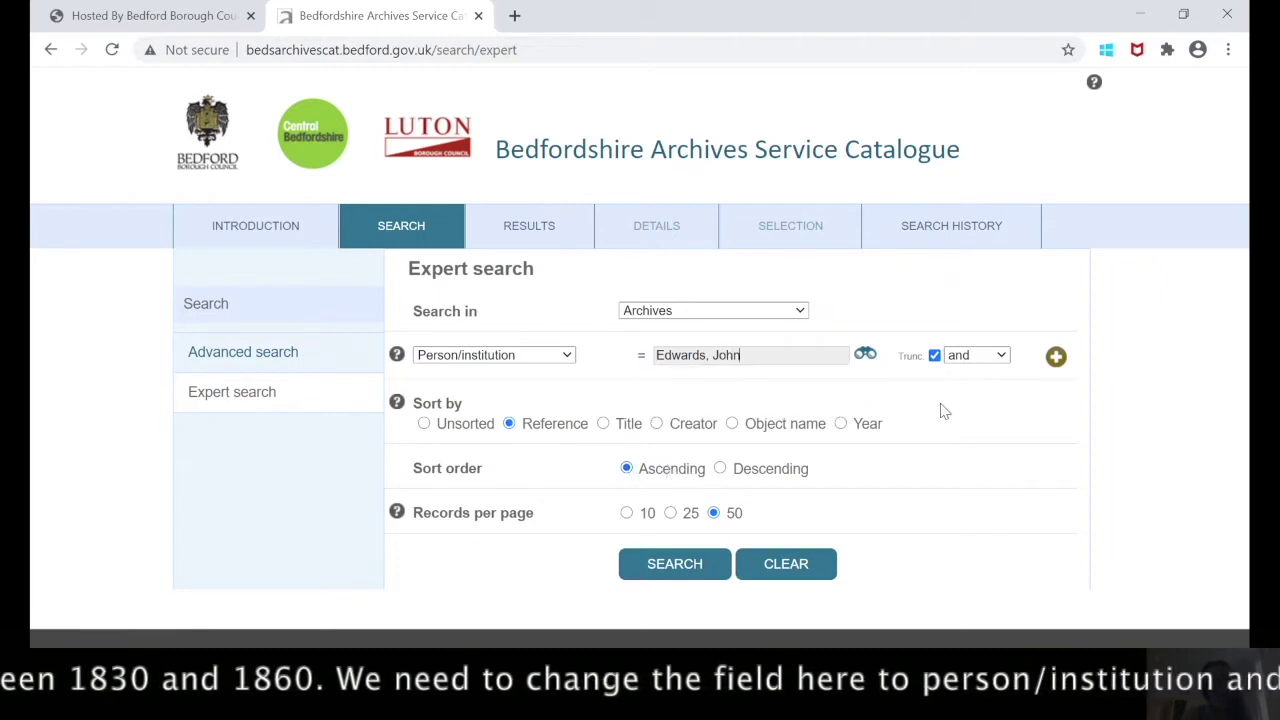
Step: Keep the name criterion's operator as 'and' and add a Subject term row beneath it
{"action": "left_click", "coordinate": [995, 358]}
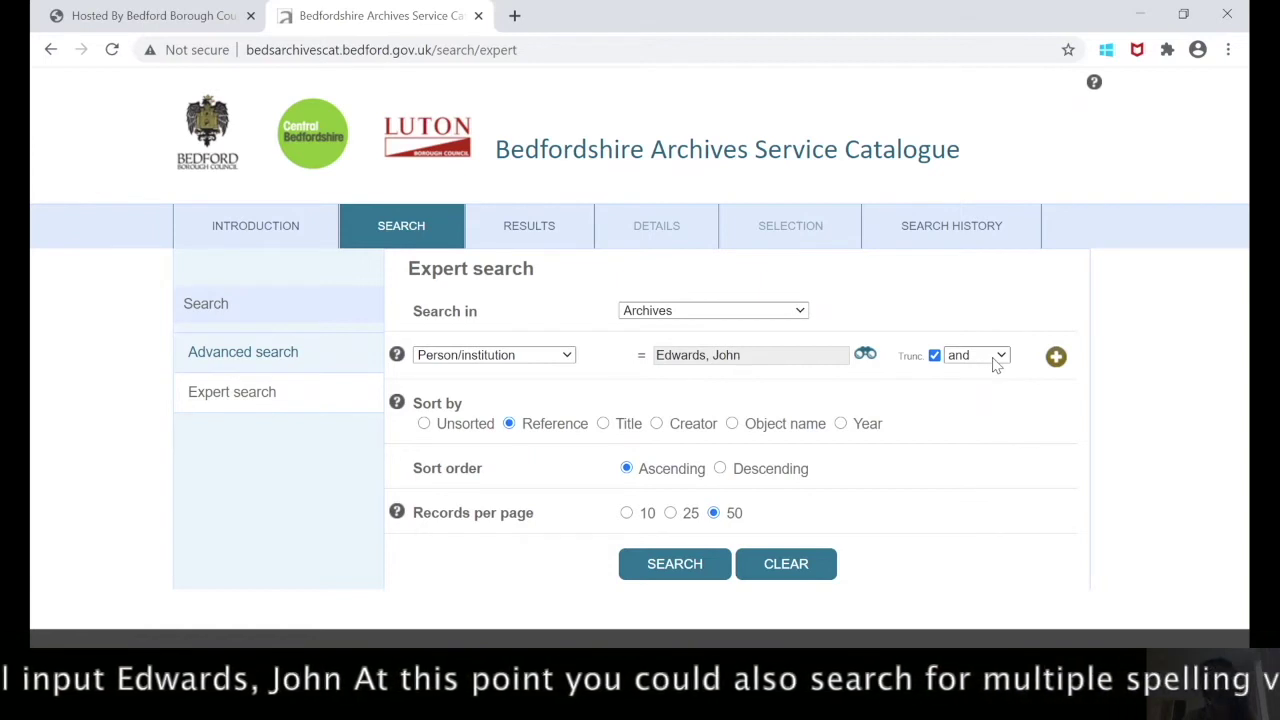
{"action": "left_click", "coordinate": [978, 422]}
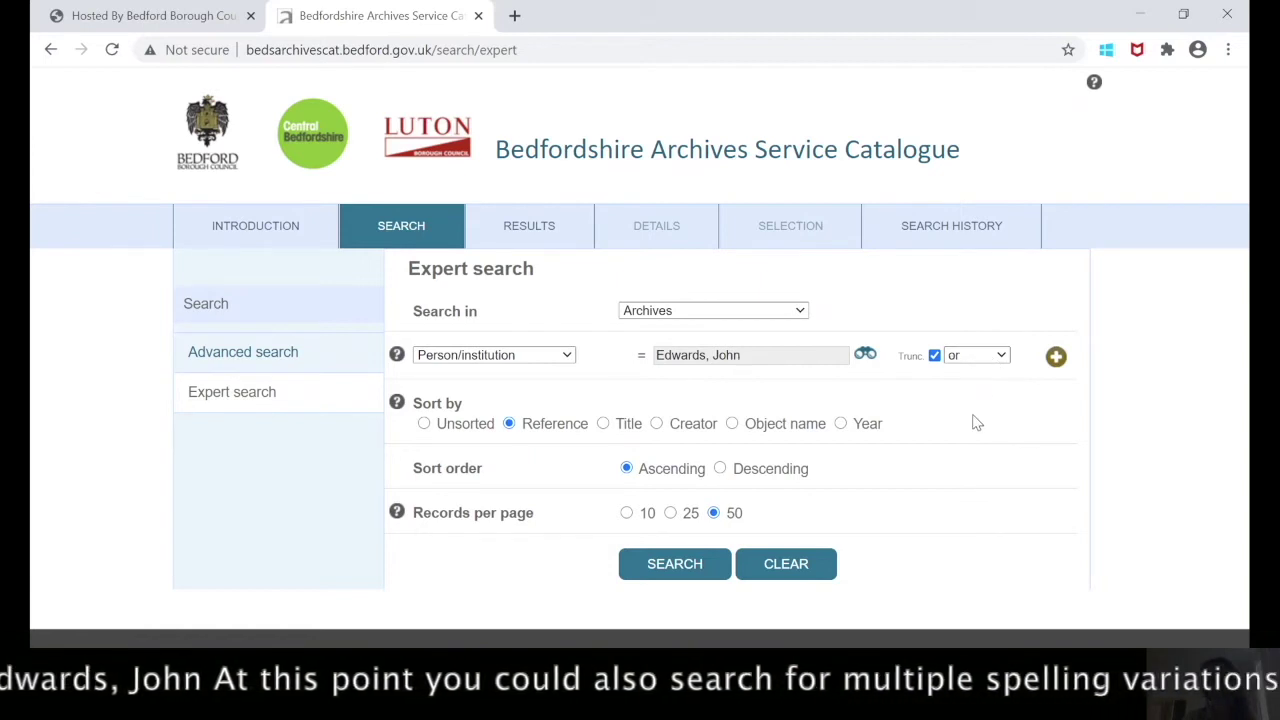
{"action": "left_click", "coordinate": [1055, 365]}
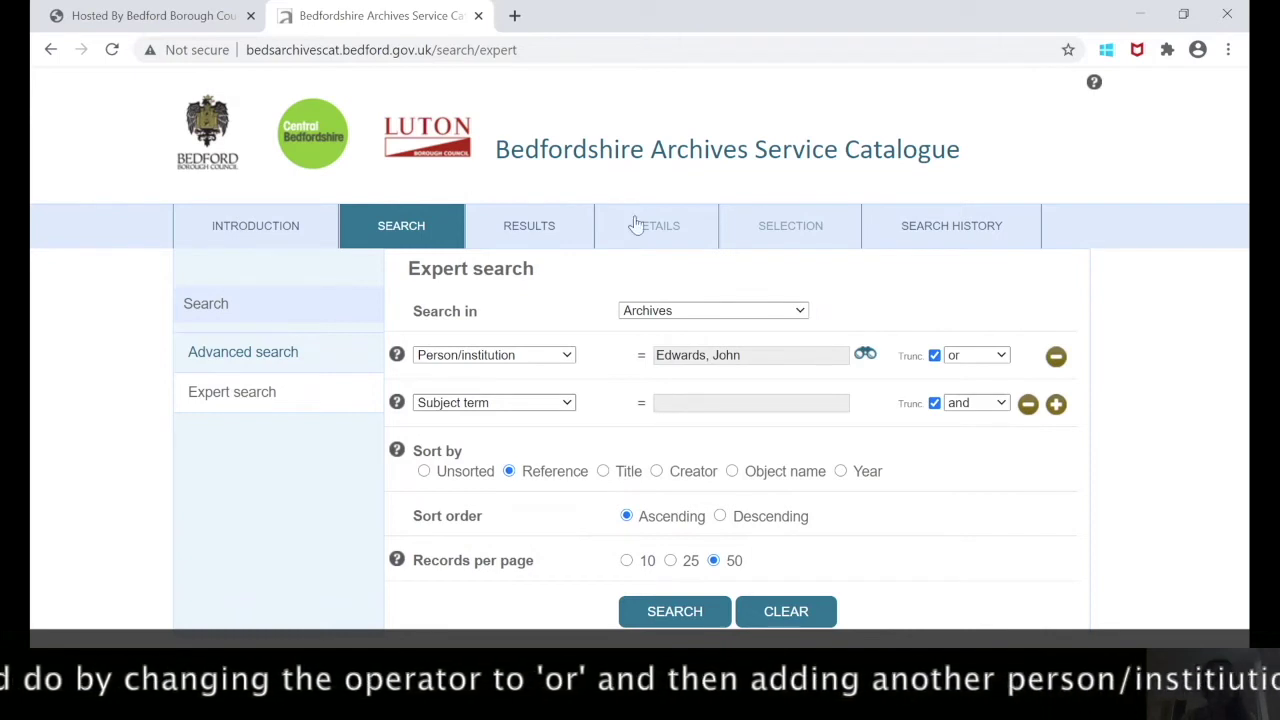
{"action": "left_click", "coordinate": [1028, 404]}
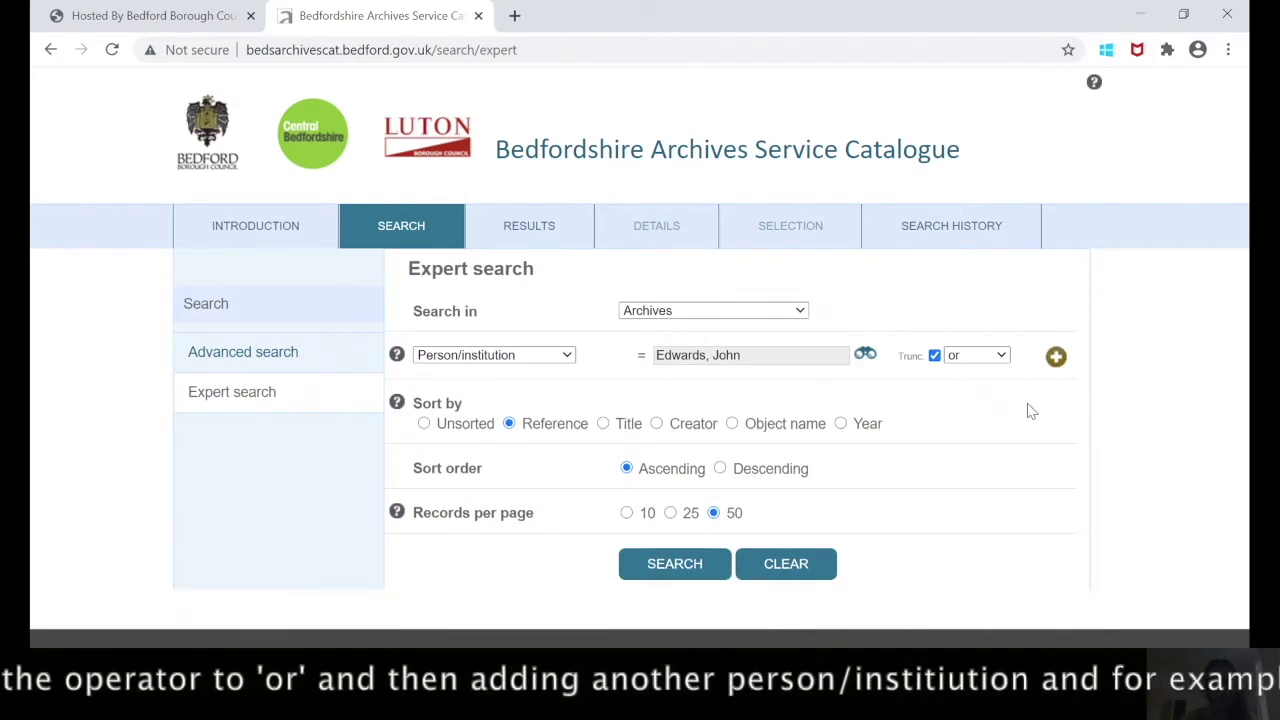
{"action": "left_click", "coordinate": [1000, 358]}
{"action": "left_click", "coordinate": [977, 380]}
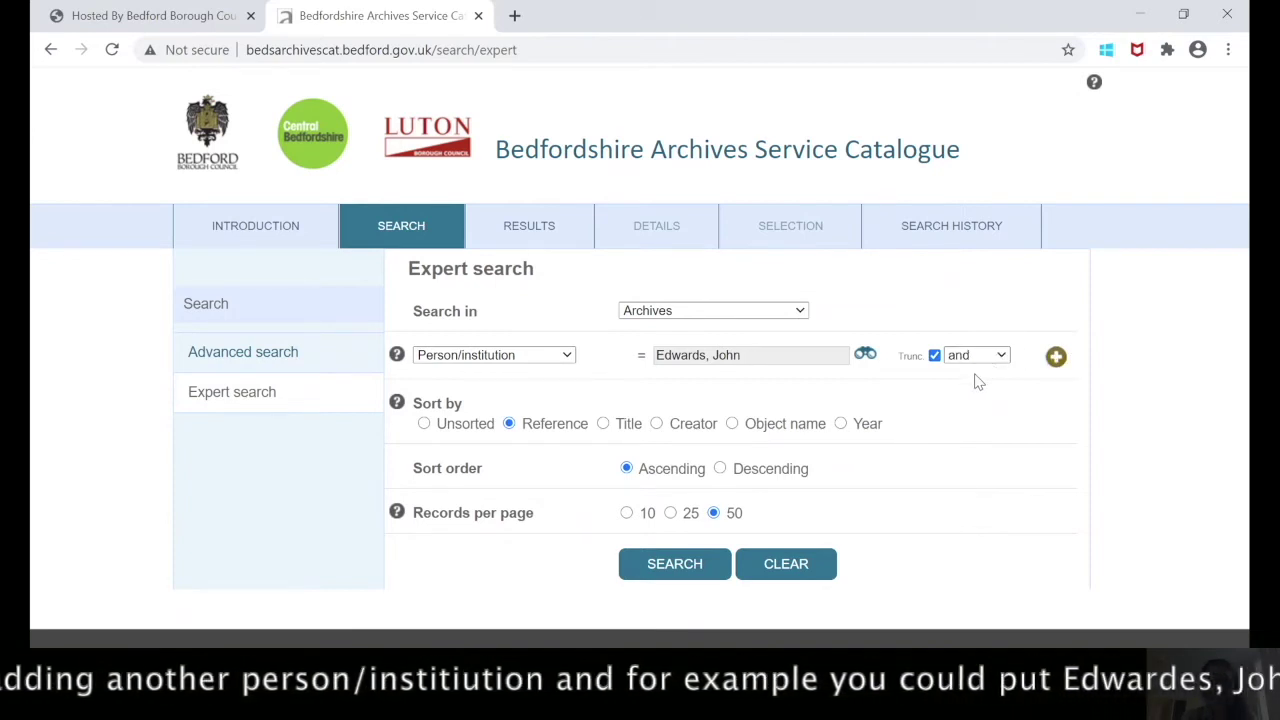
{"action": "left_click", "coordinate": [1056, 358]}
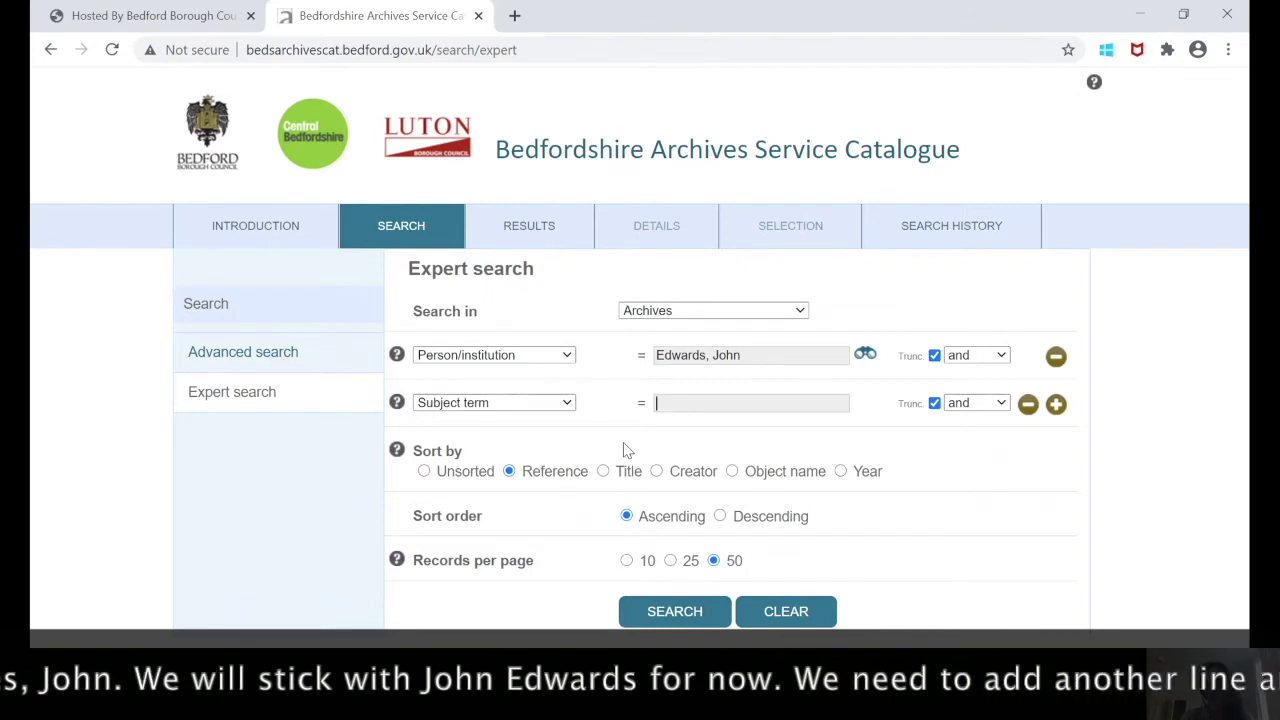
Step: Set Subject term to Biggleswade and add a Year from criterion spanning 1830 to 1860
{"action": "type", "text": "Bigg"}
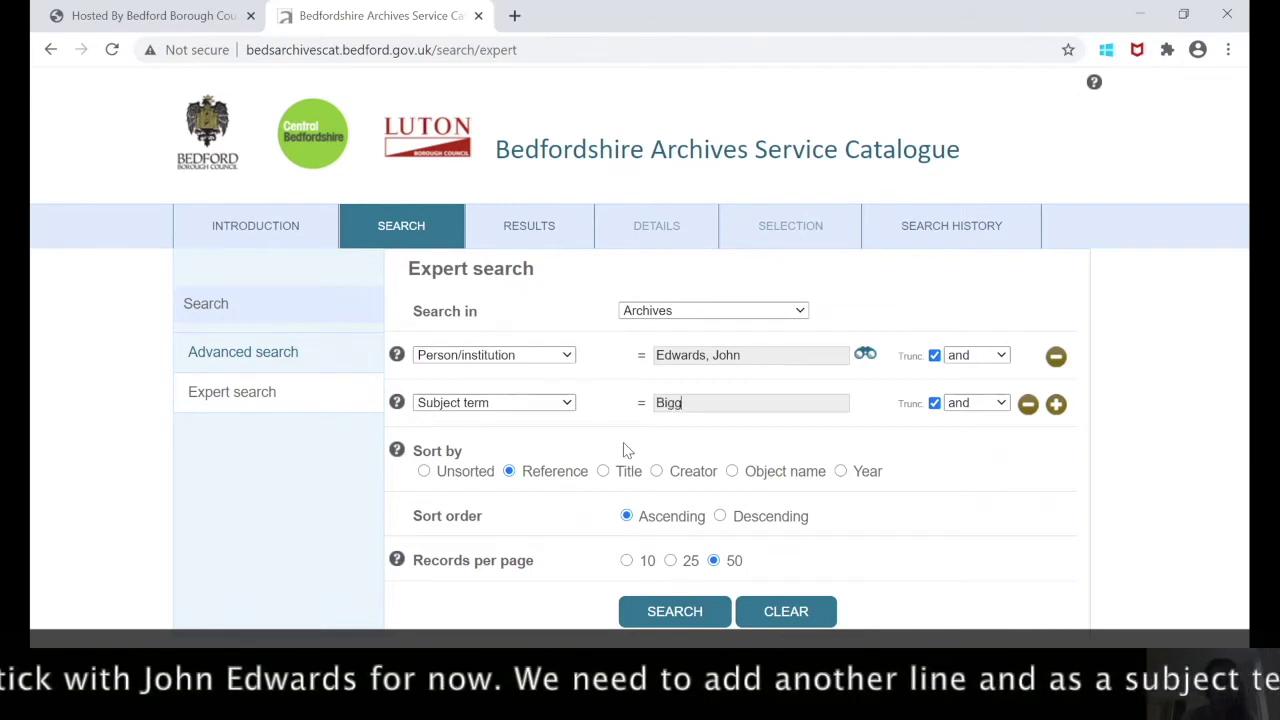
{"action": "type", "text": "les"}
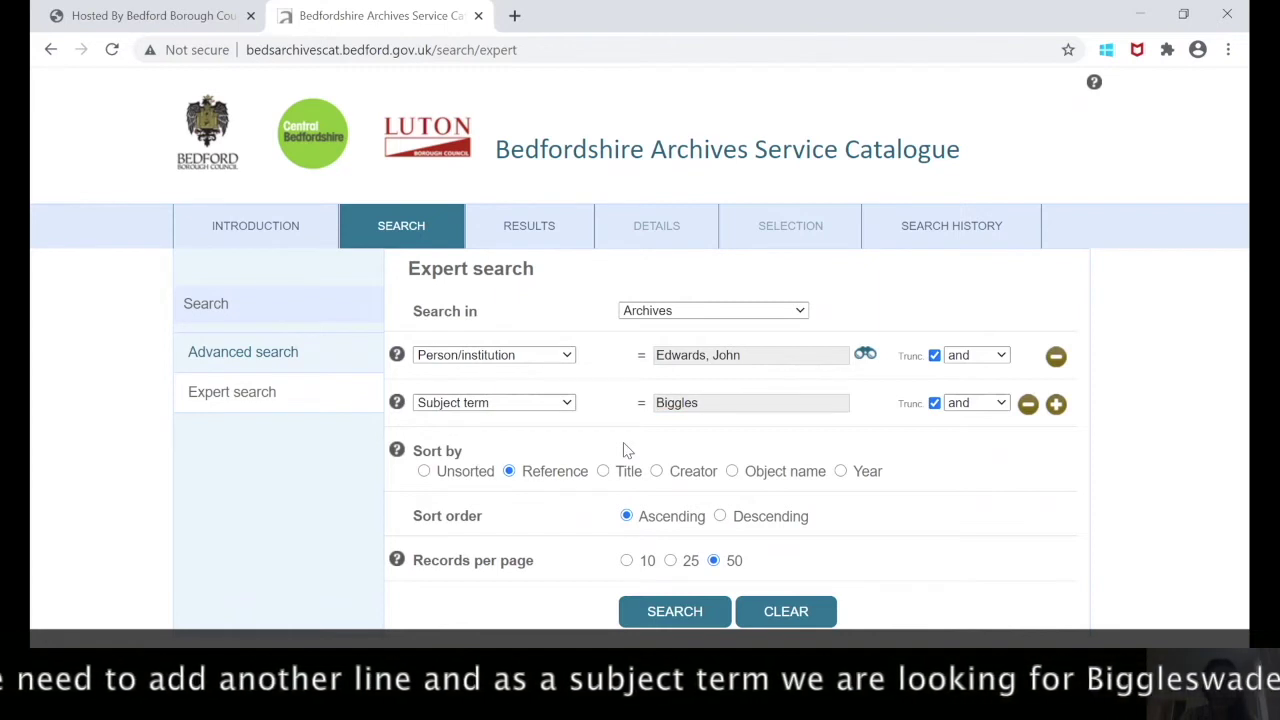
{"action": "type", "text": "wade"}
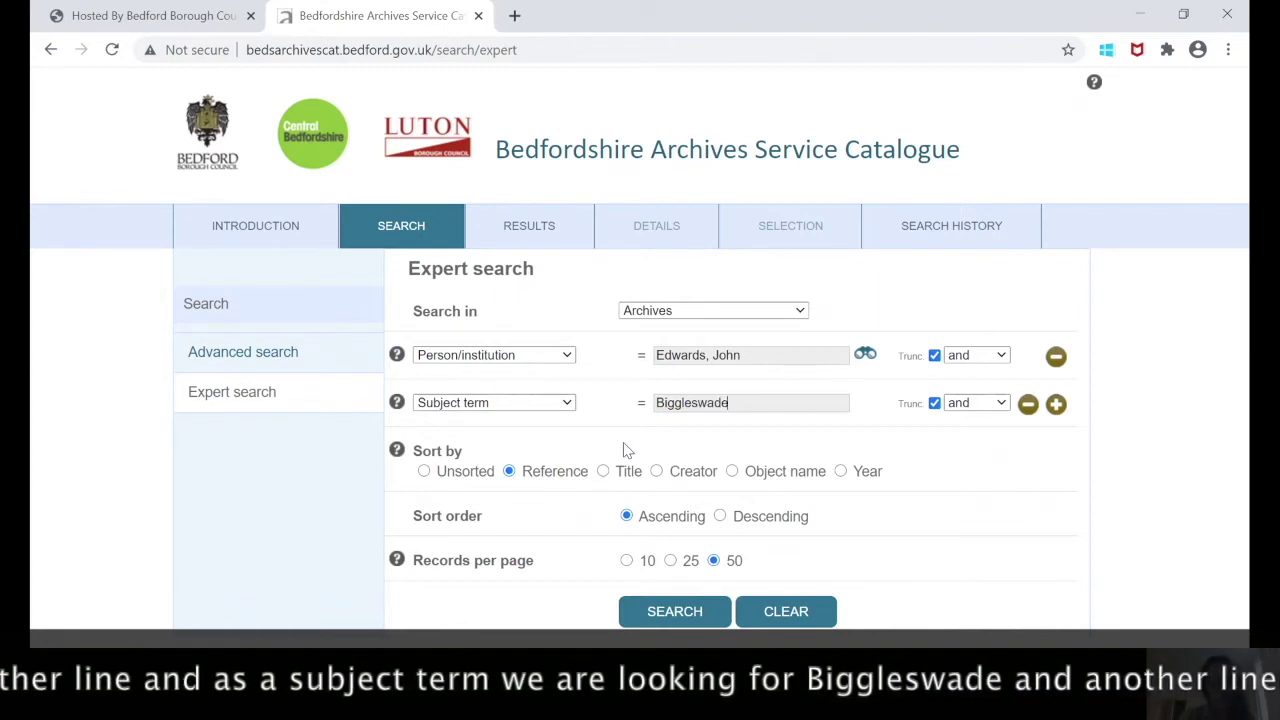
{"action": "left_click", "coordinate": [1057, 408]}
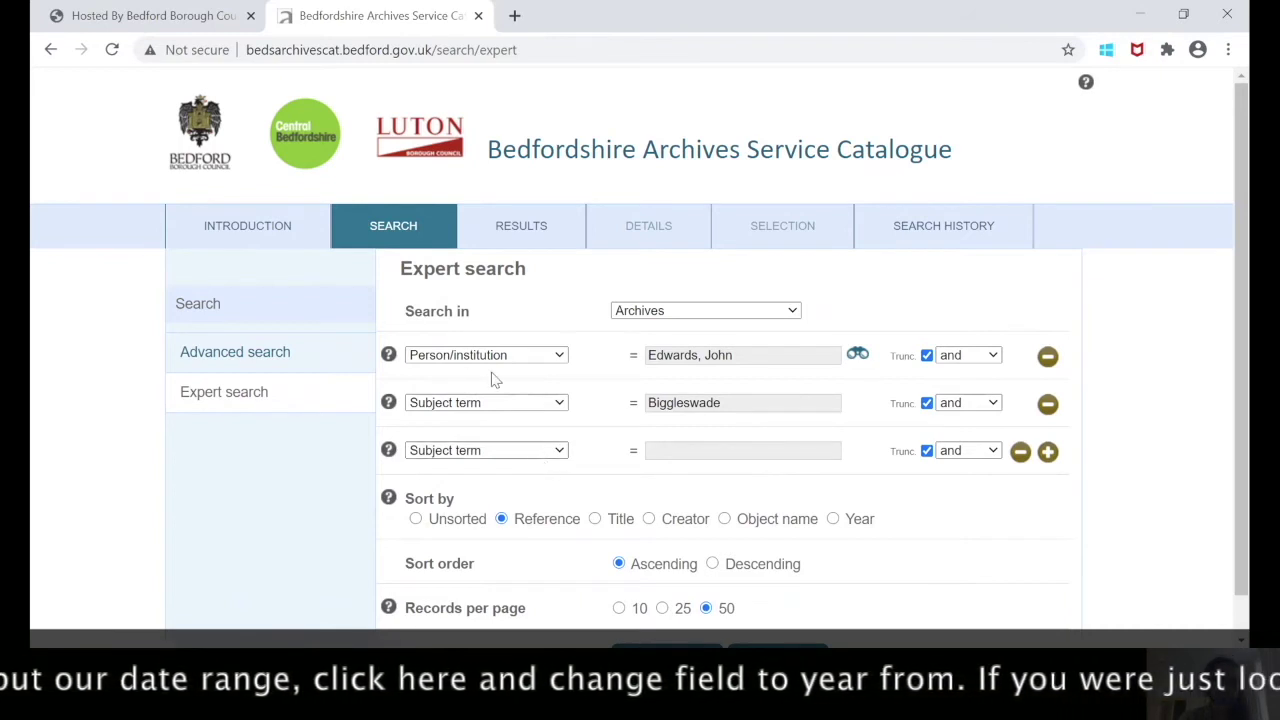
{"action": "key", "text": "y"}
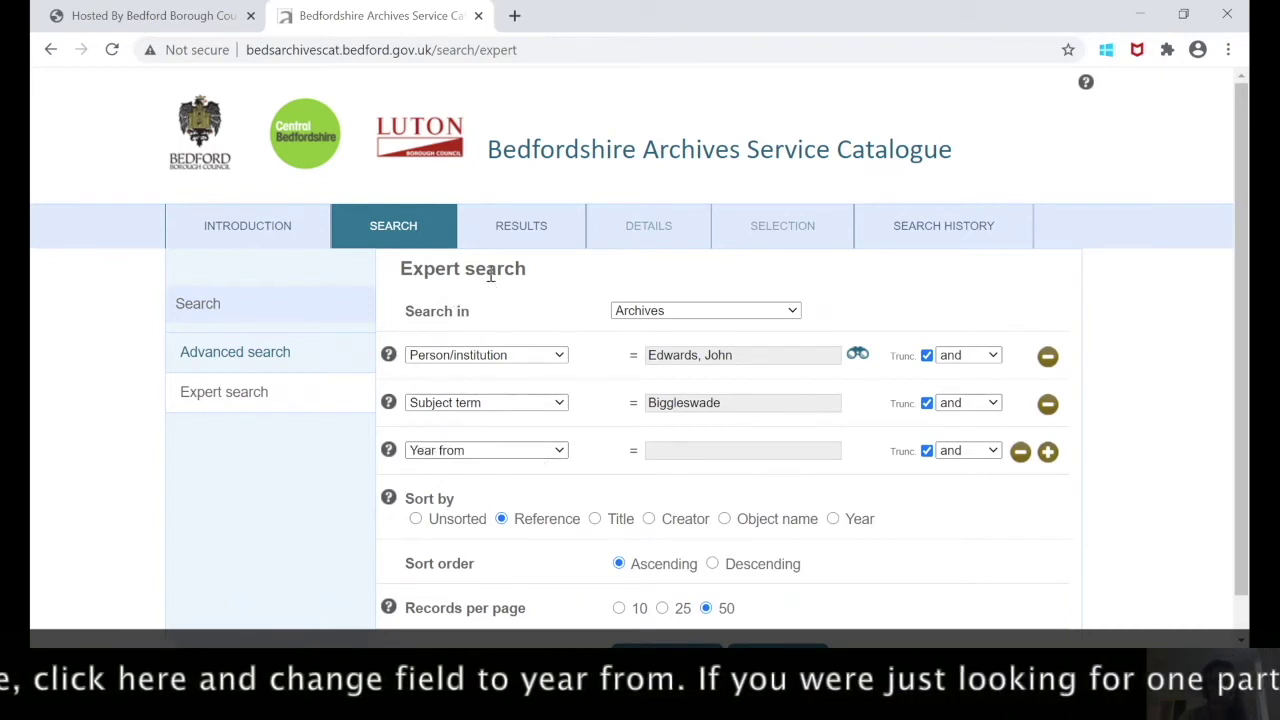
{"action": "left_click", "coordinate": [711, 455]}
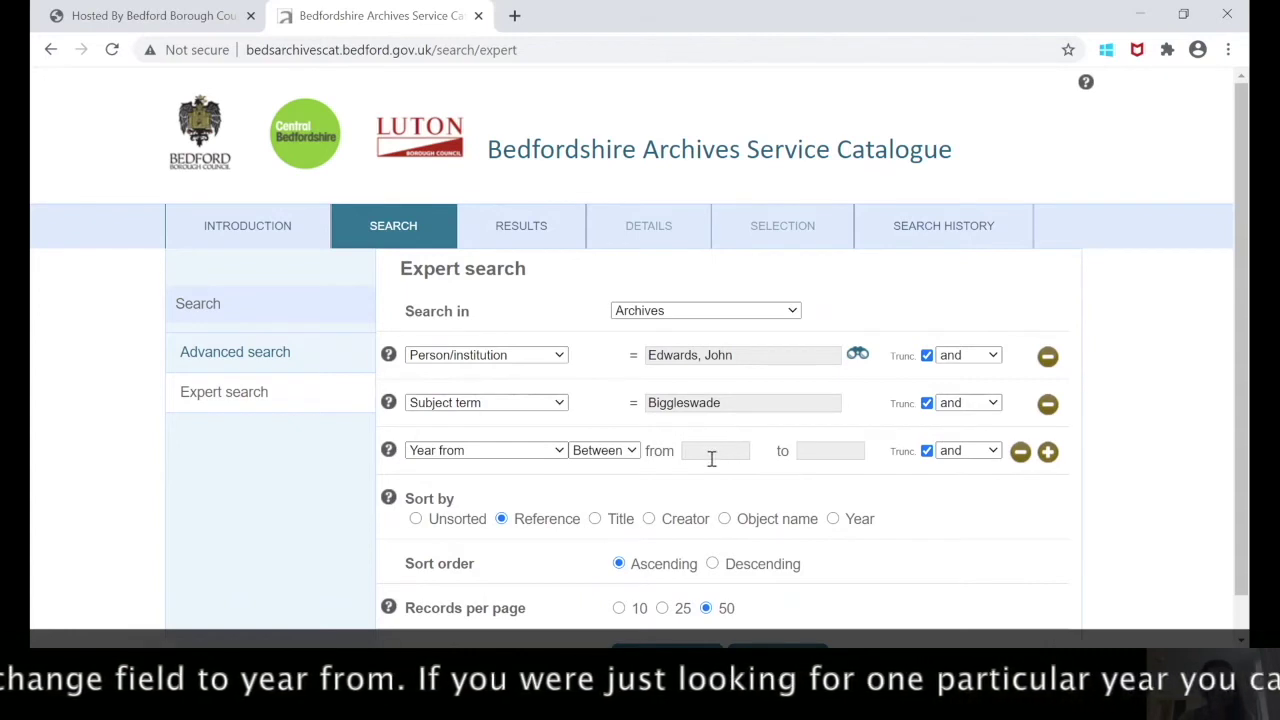
{"action": "type", "text": "1830"}
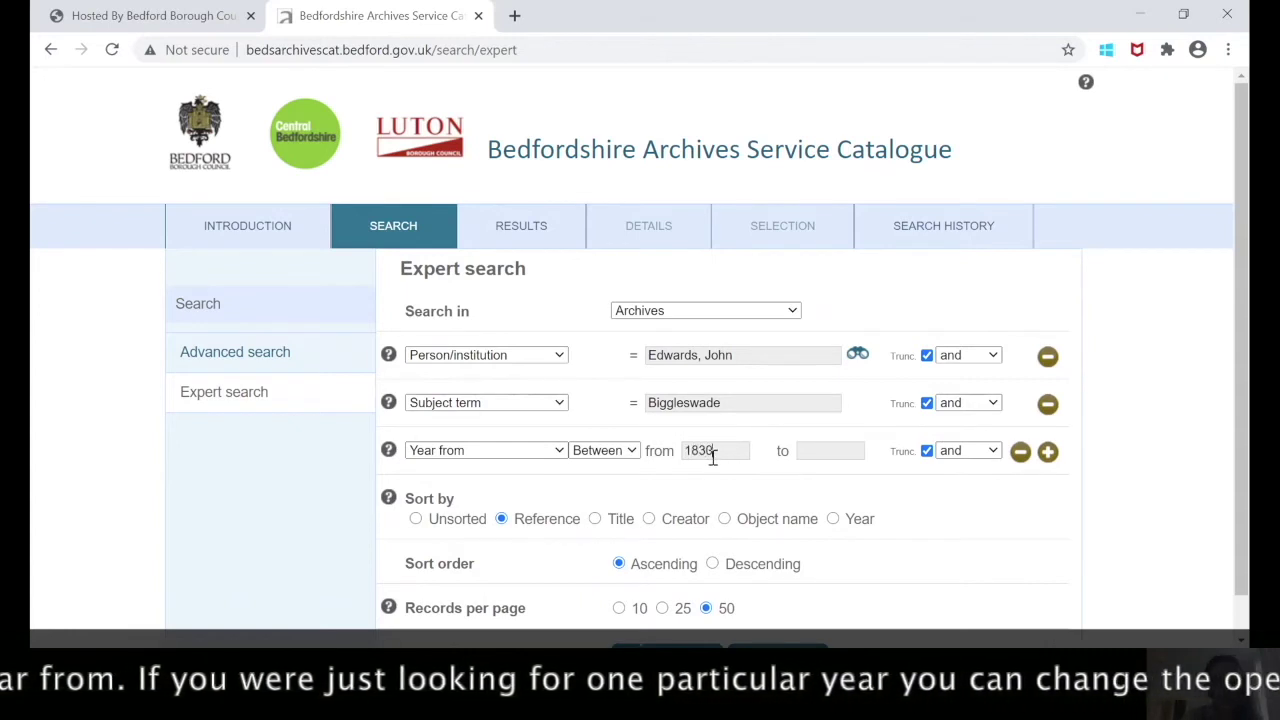
{"action": "left_click", "coordinate": [843, 450]}
{"action": "type", "text": "1860"}
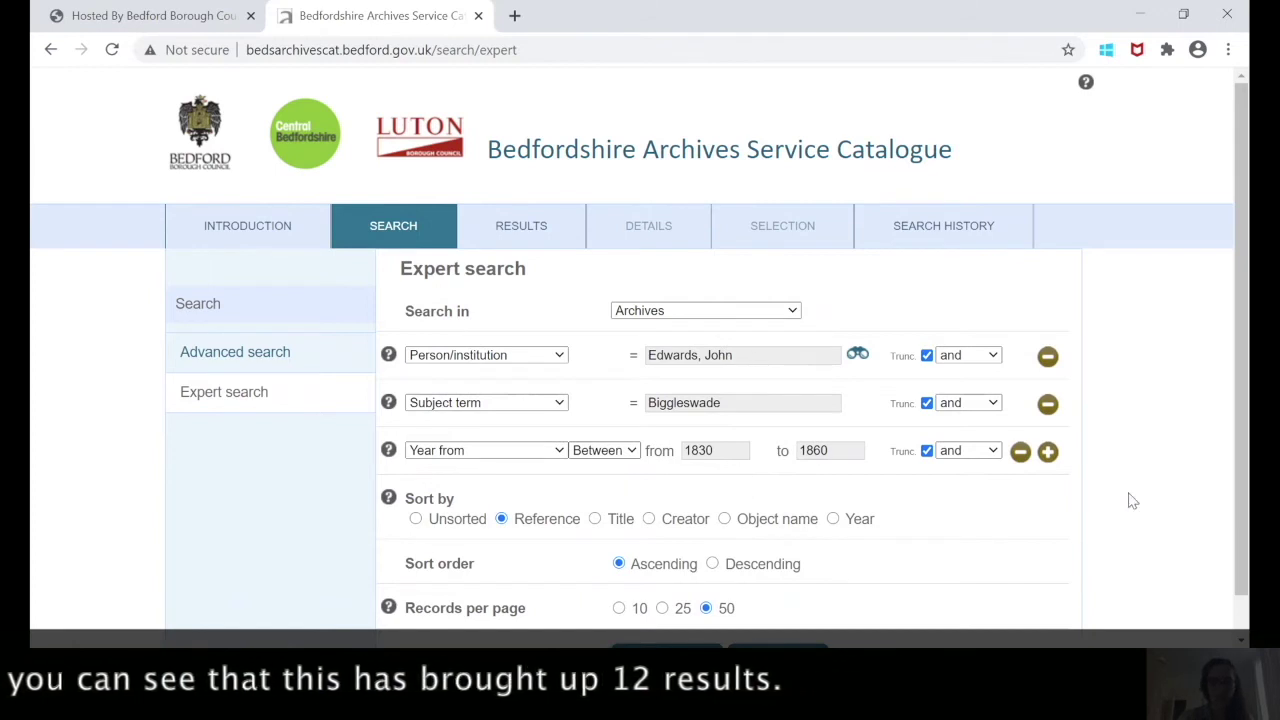
{"action": "left_click_drag", "start_coordinate": [1243, 471], "coordinate": [1245, 510]}
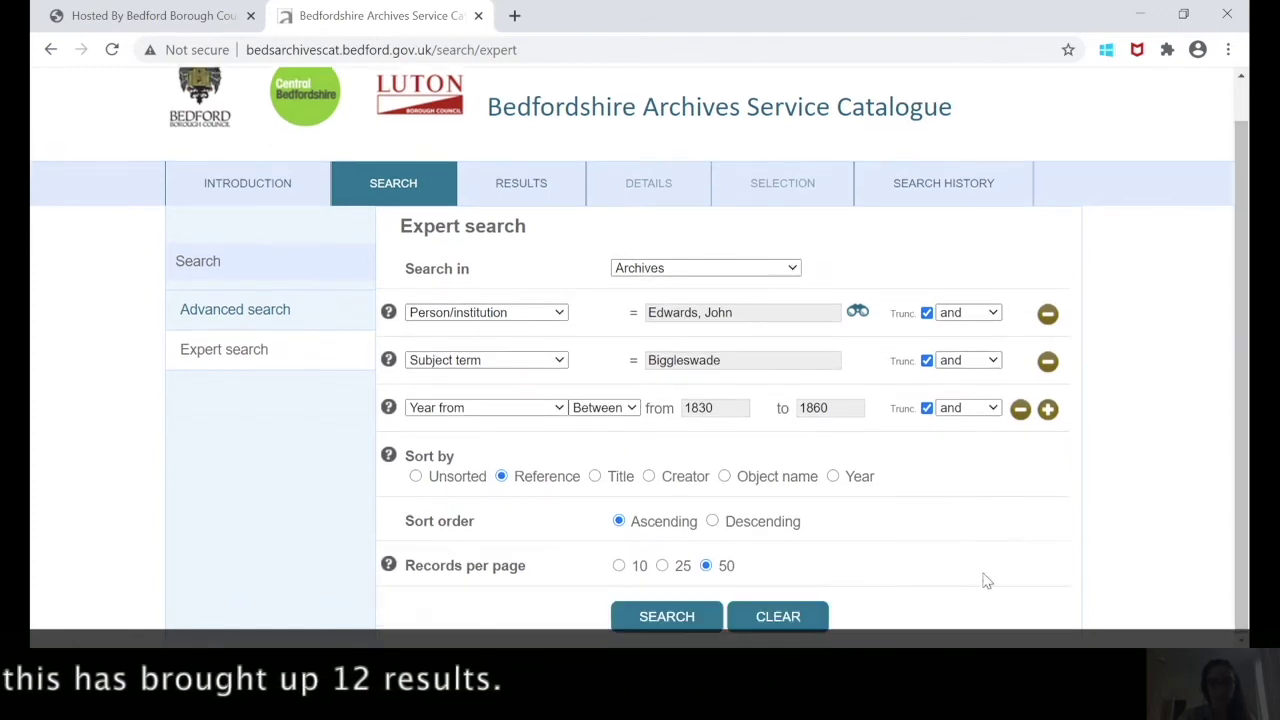
Step: Run the expert search, browse the 12 results, and open full details of result 1, P64/25/20
{"action": "left_click", "coordinate": [667, 617]}
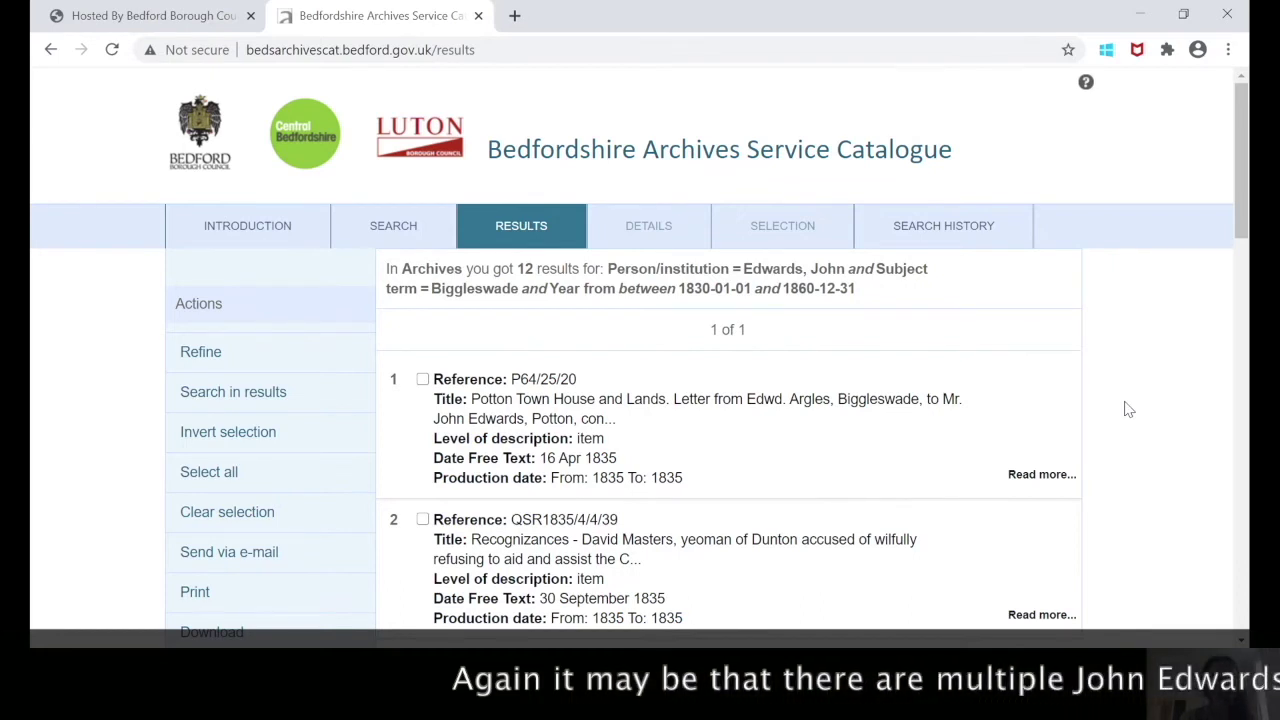
{"action": "scroll", "coordinate": [1129, 409], "scroll_direction": "down", "scroll_amount": 1}
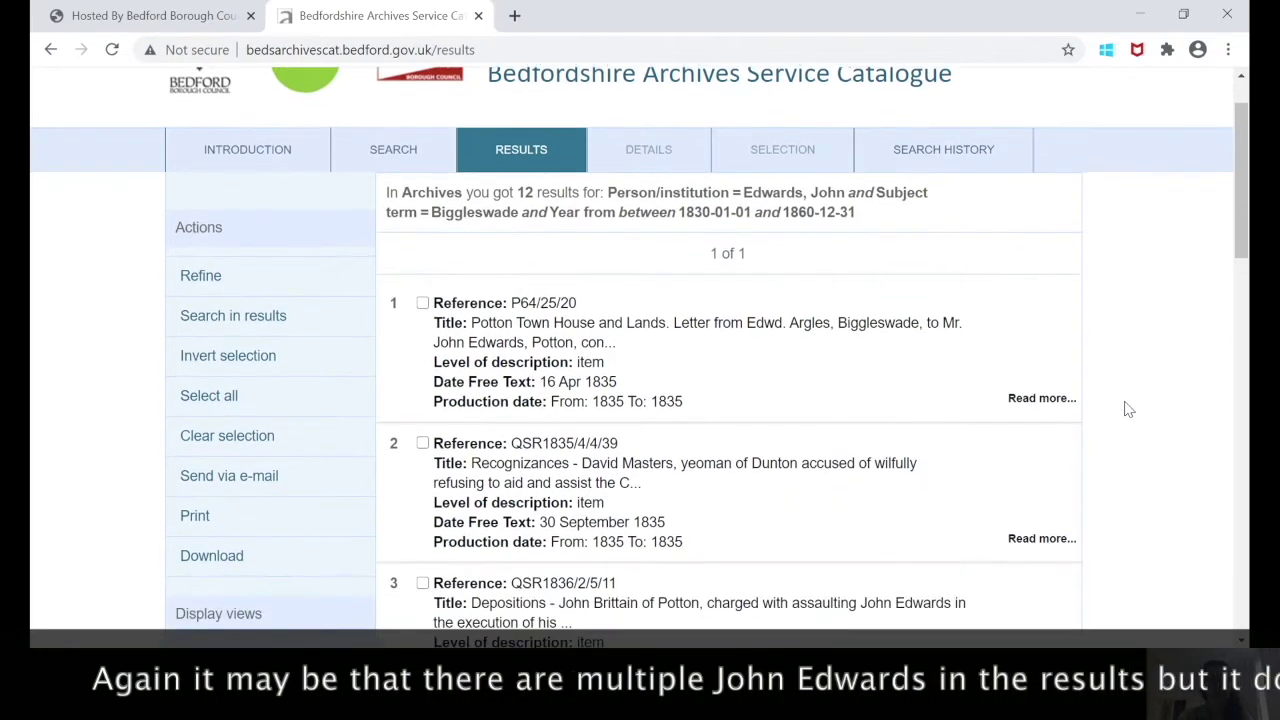
{"action": "scroll", "coordinate": [1129, 409], "scroll_direction": "down", "scroll_amount": 1}
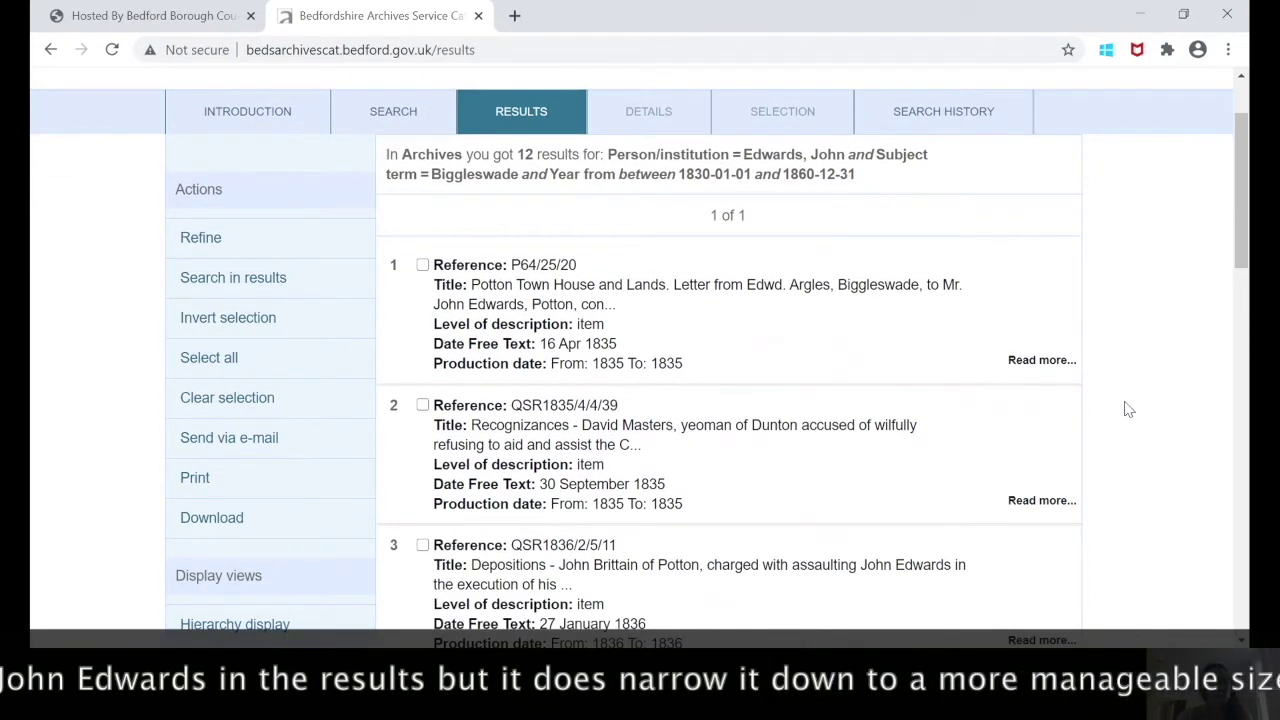
{"action": "scroll", "coordinate": [1129, 409], "scroll_direction": "down", "scroll_amount": 3}
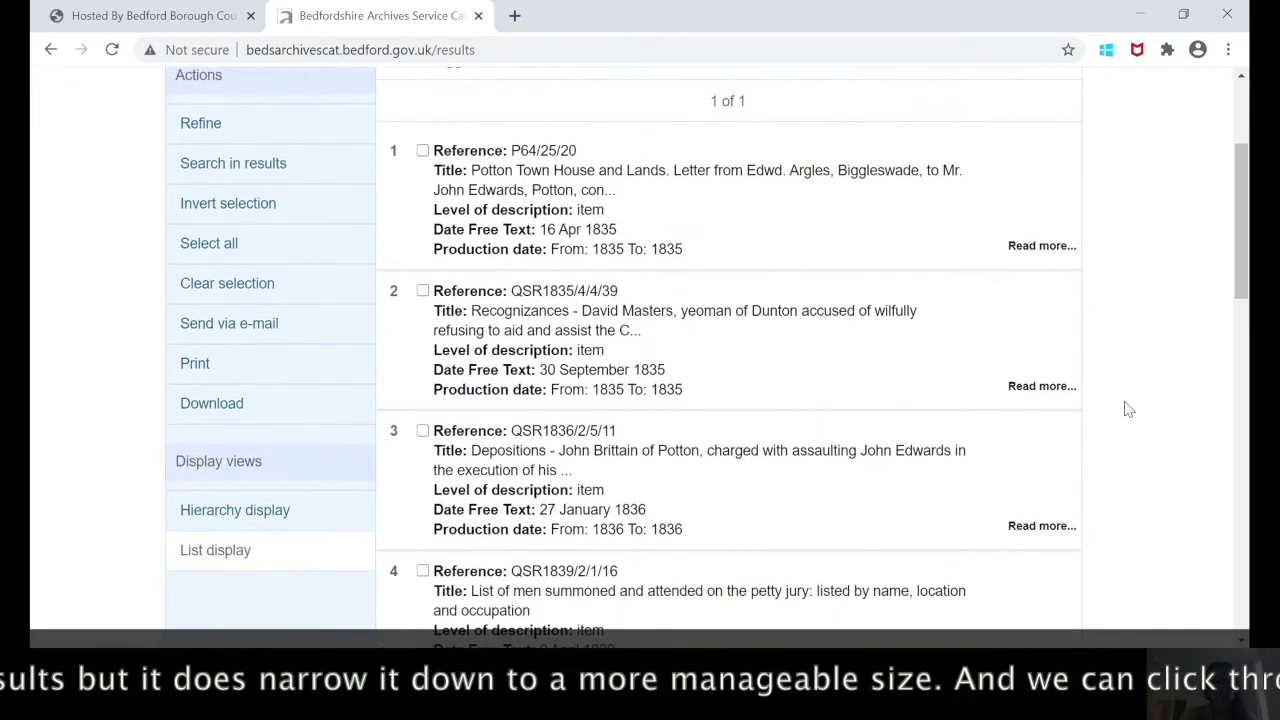
{"action": "left_click", "coordinate": [516, 215]}
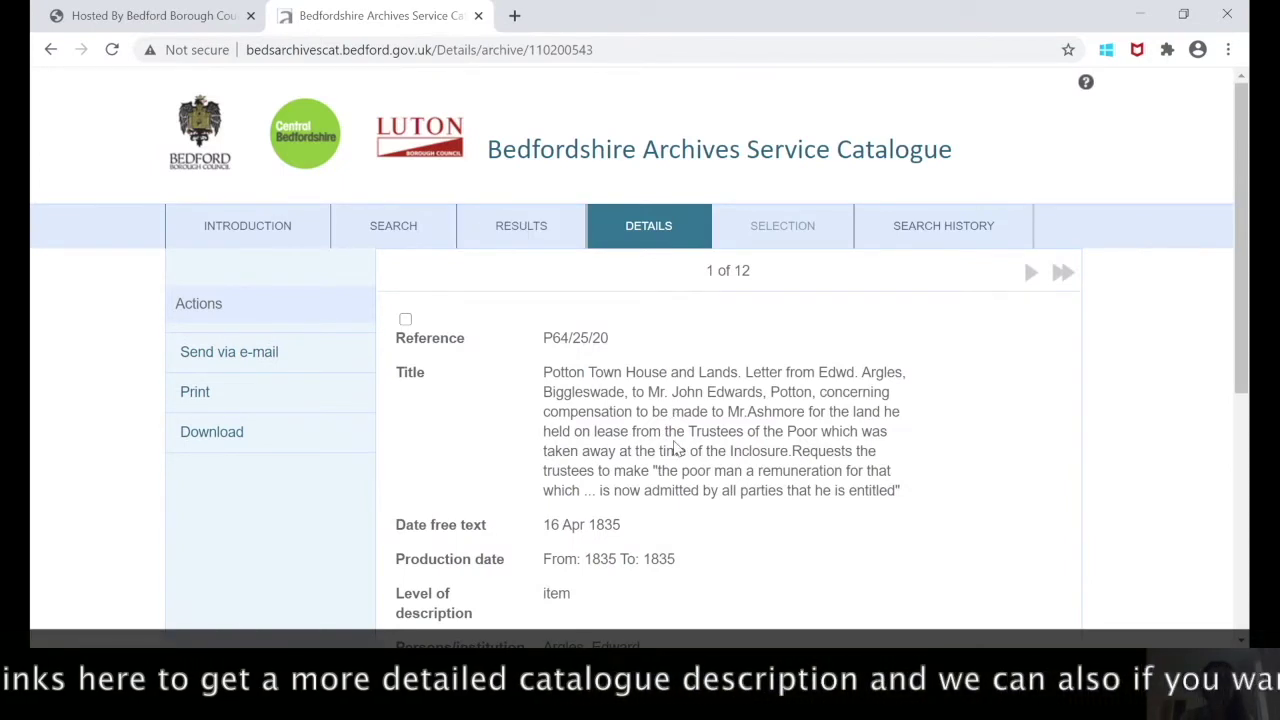
Step: Save records P64/25/20, QSR1836/2/5/11 and QSR1839/2/1/16 to the selection, then view it
{"action": "scroll", "coordinate": [676, 449], "scroll_direction": "down", "scroll_amount": 1}
{"action": "scroll", "coordinate": [676, 449], "scroll_direction": "down", "scroll_amount": 1}
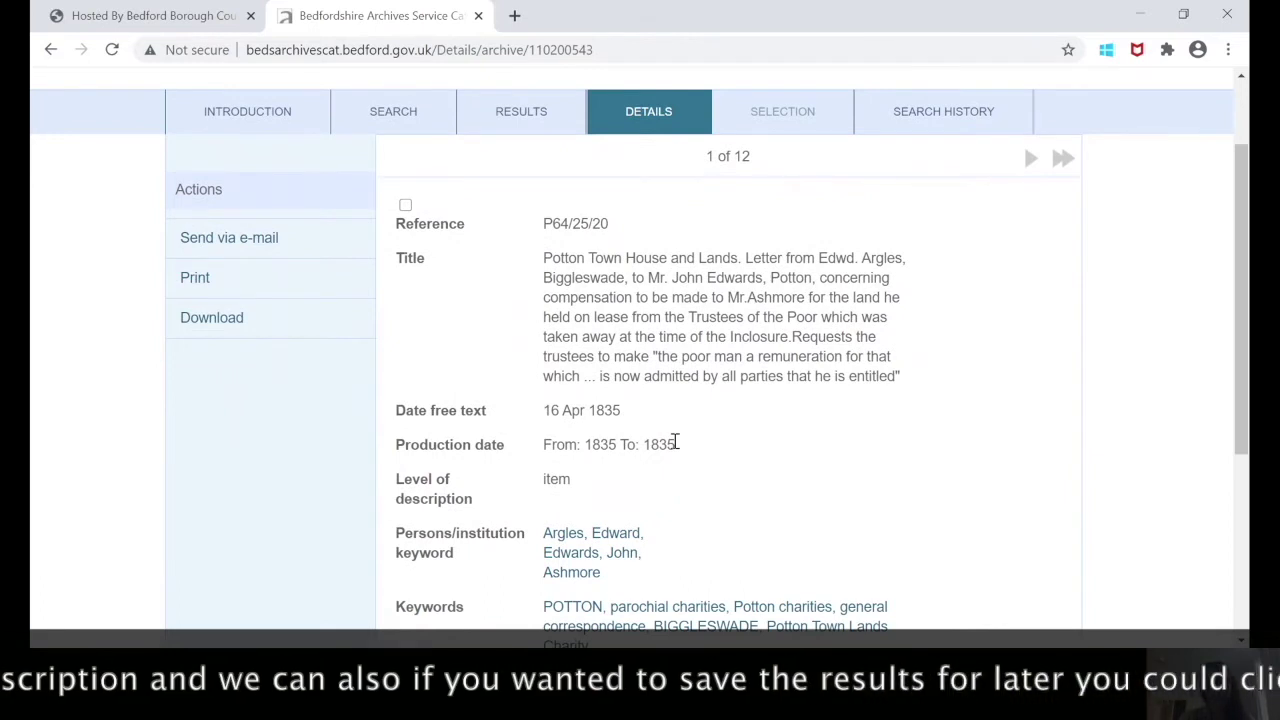
{"action": "left_click", "coordinate": [405, 206]}
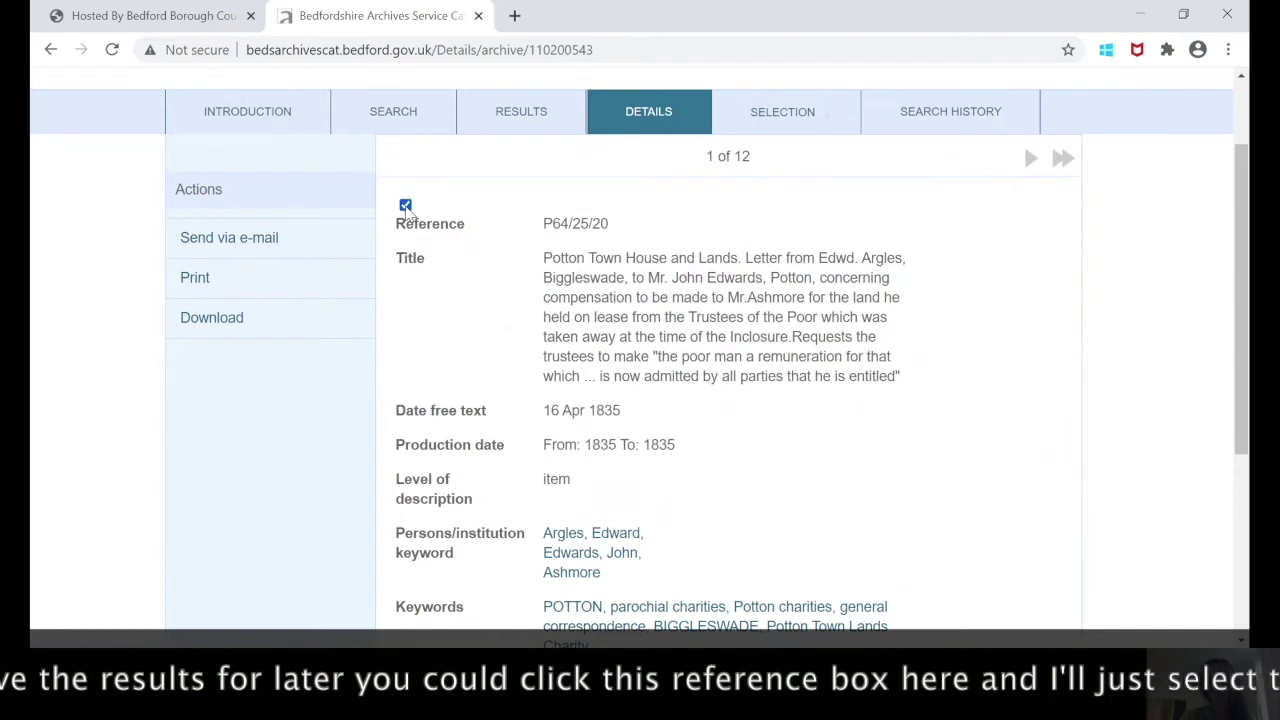
{"action": "left_click", "coordinate": [1030, 160]}
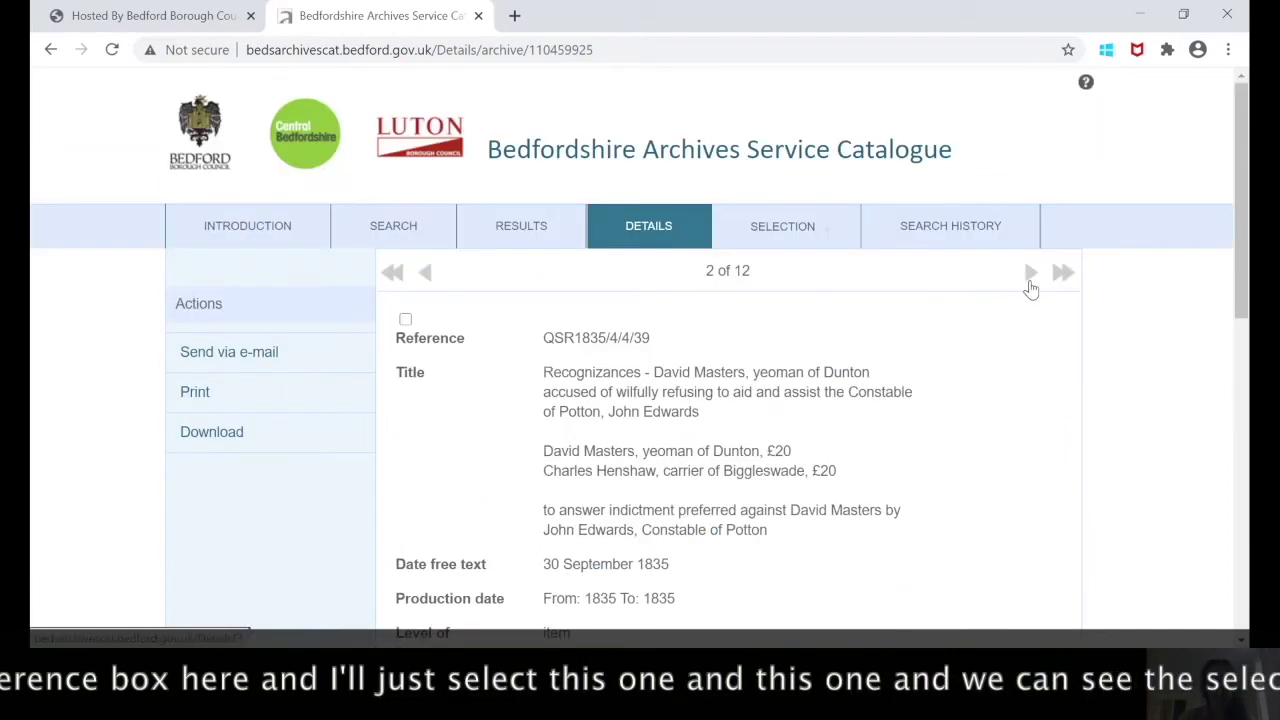
{"action": "left_click", "coordinate": [405, 319]}
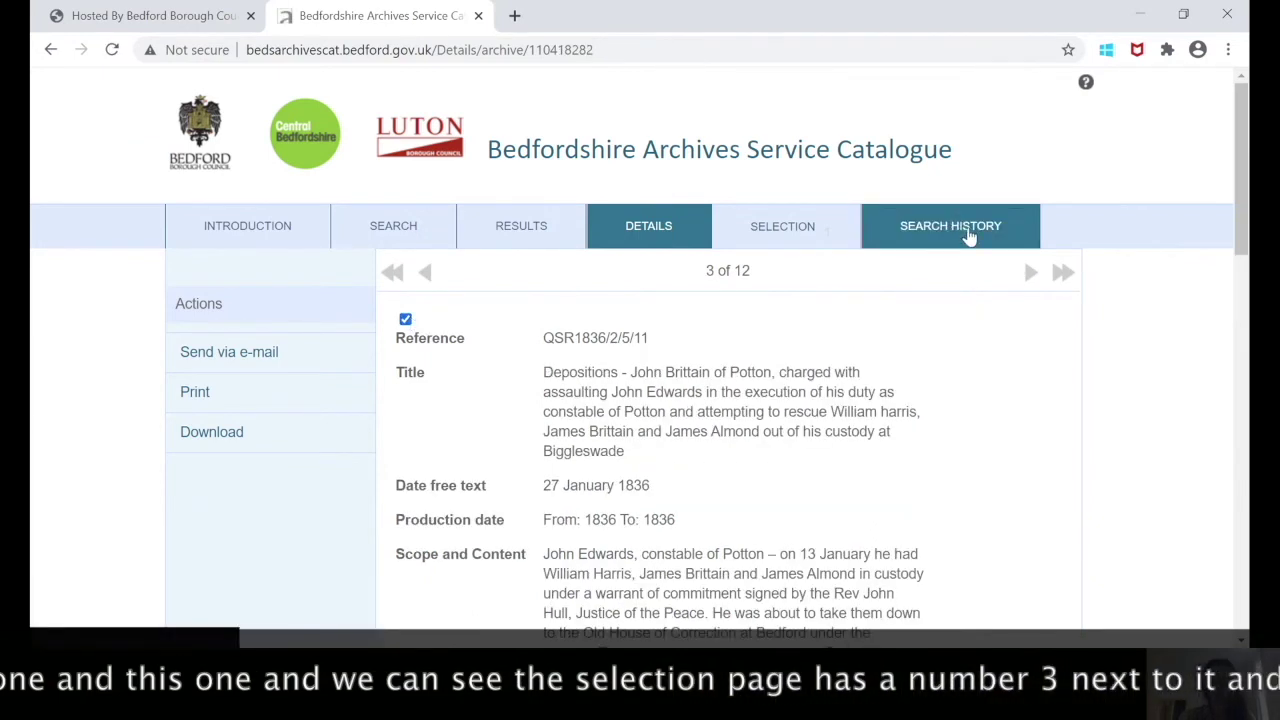
{"action": "left_click", "coordinate": [1031, 284]}
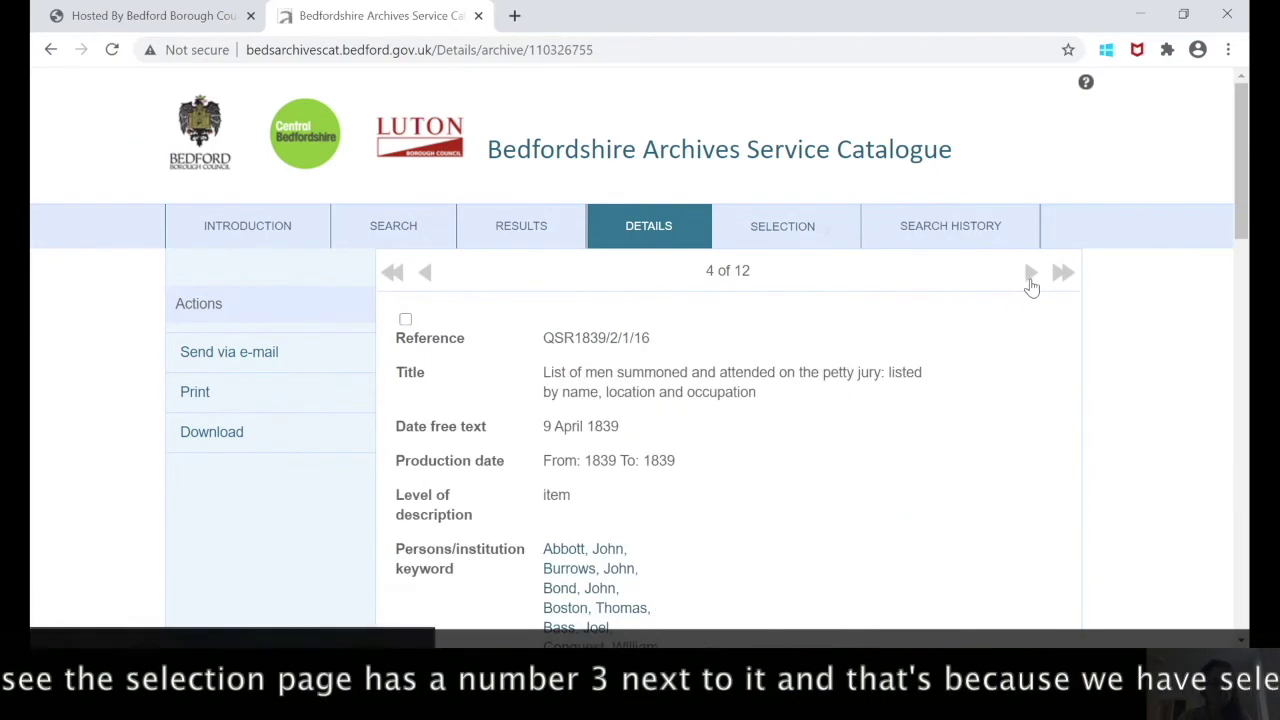
{"action": "left_click", "coordinate": [405, 320]}
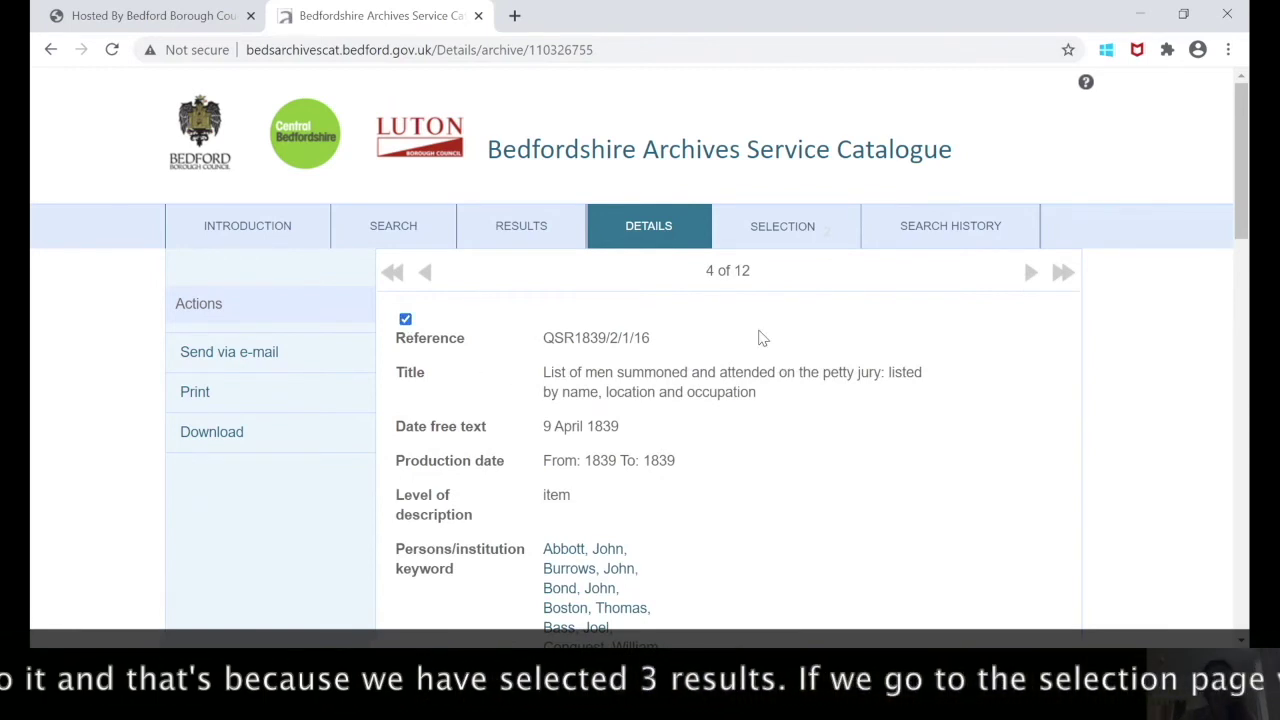
{"action": "left_click", "coordinate": [770, 238]}
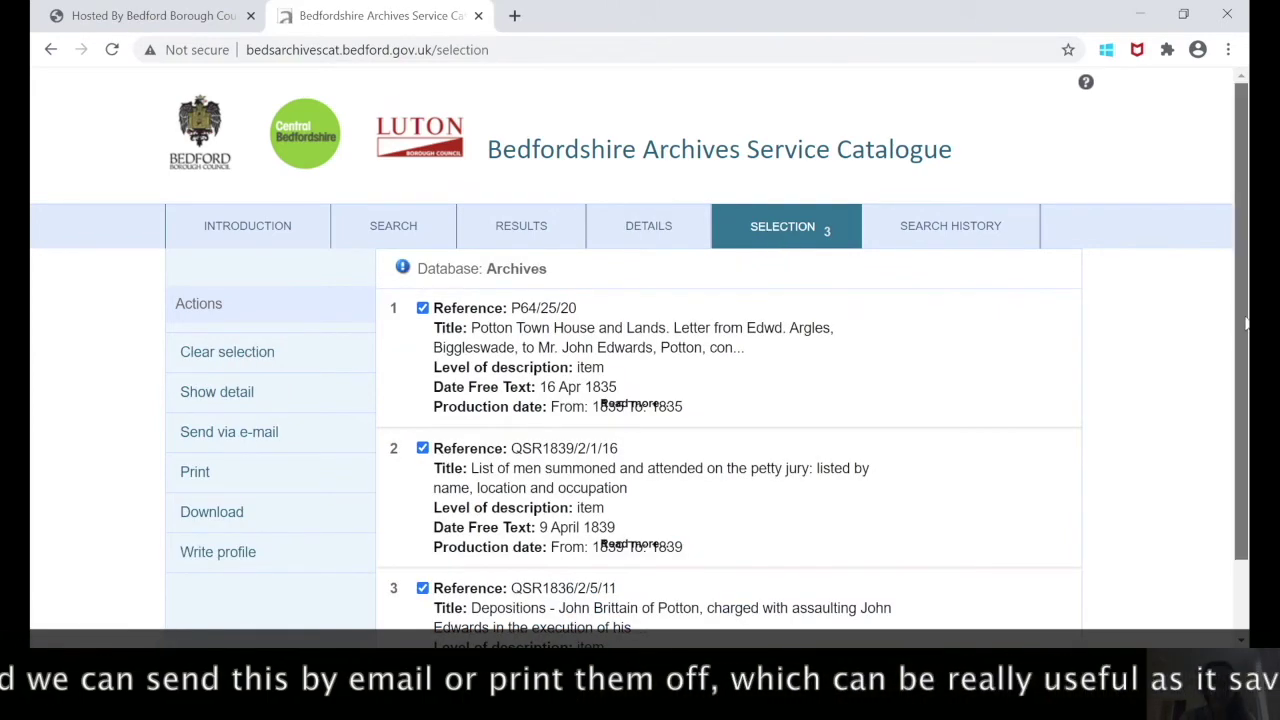
Step: Scroll the Selection page to review the three saved records, including QSR1839/2/1/16
{"action": "scroll", "coordinate": [1247, 322], "scroll_direction": "down", "scroll_amount": 2}
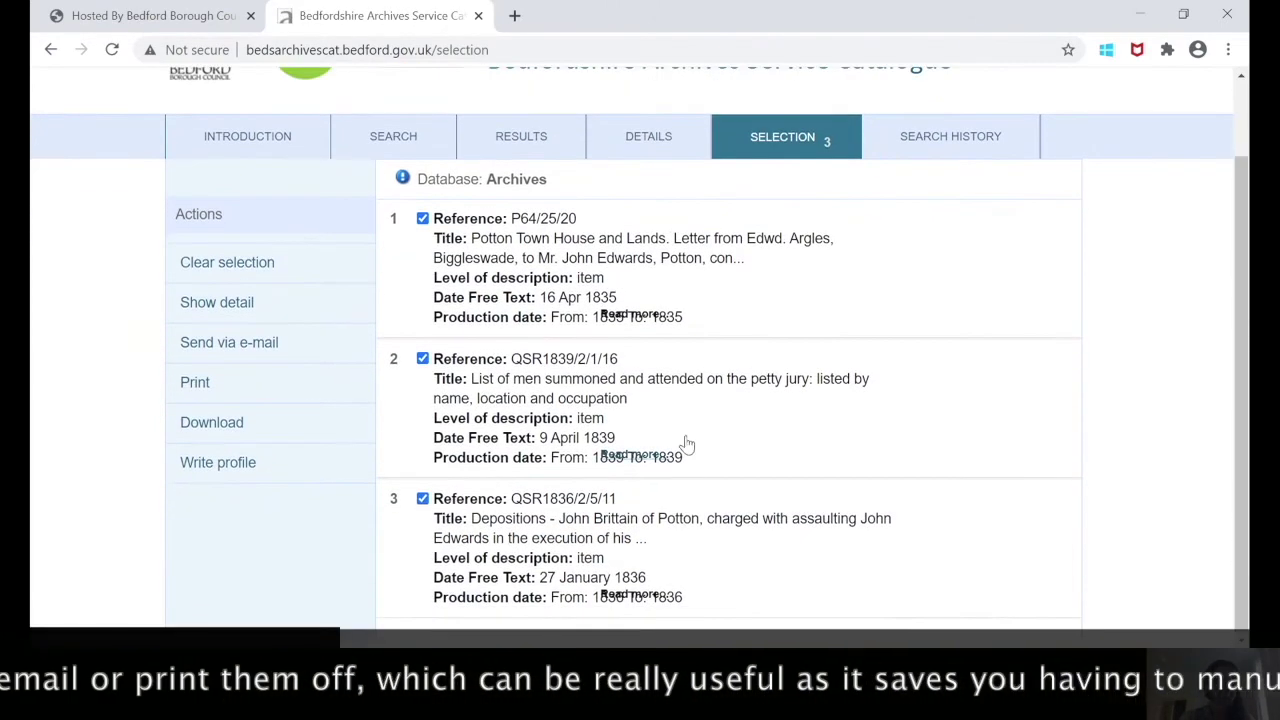